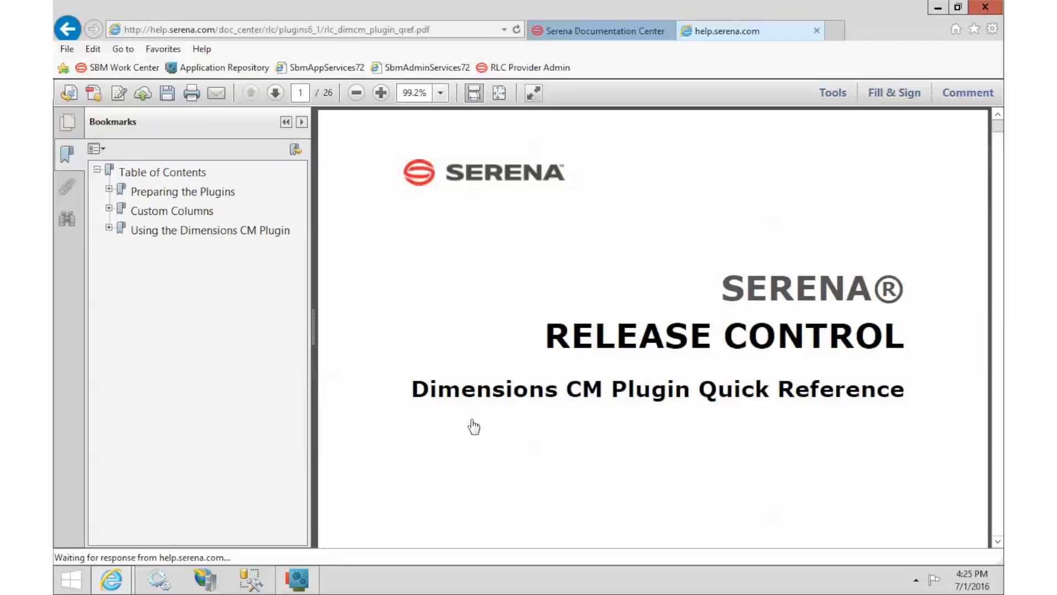
Step: Bring the SBM Configurator's Release Control page in front of the Quick Reference PDF
{"action": "left_click", "coordinate": [300, 579]}
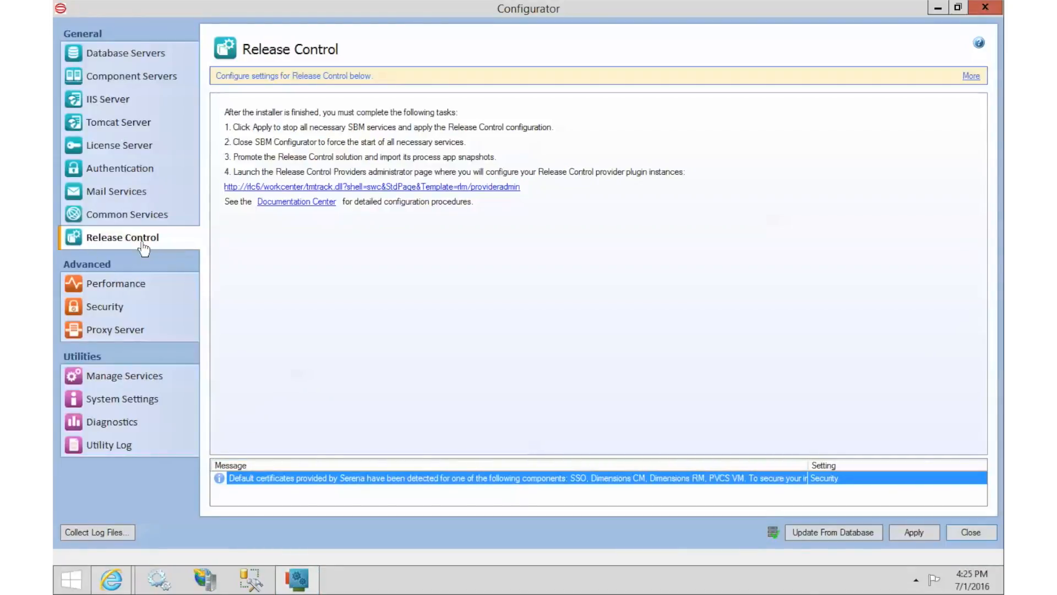
Step: Follow the Release Control Providers admin link to open the Serena login page in a new tab
{"action": "left_click", "coordinate": [243, 189]}
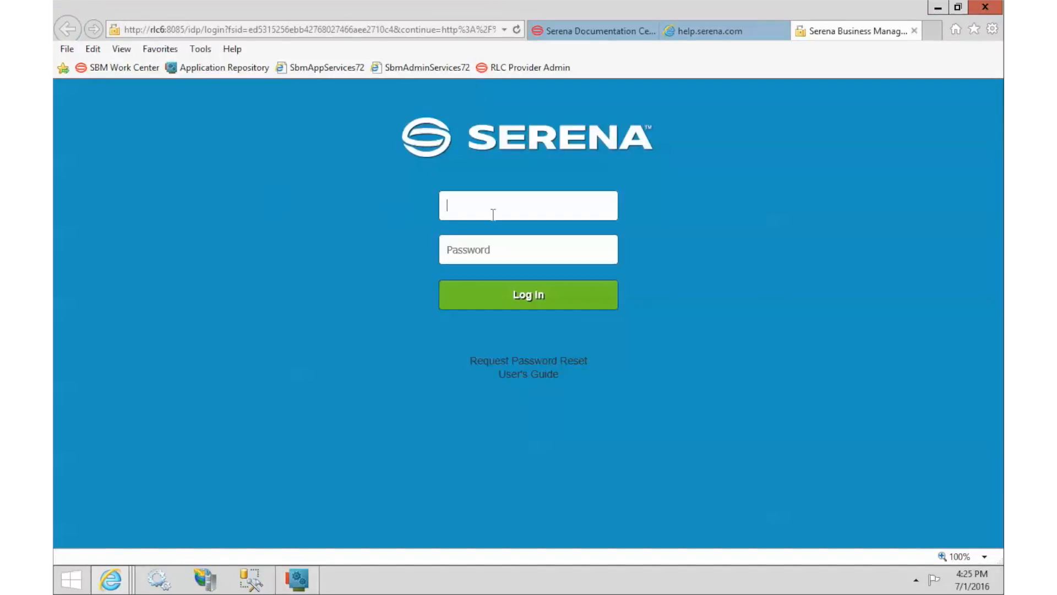
Step: Log in to Serena Release Control with the admin account
{"action": "type", "text": "admin"}
{"action": "key", "text": "Return"}
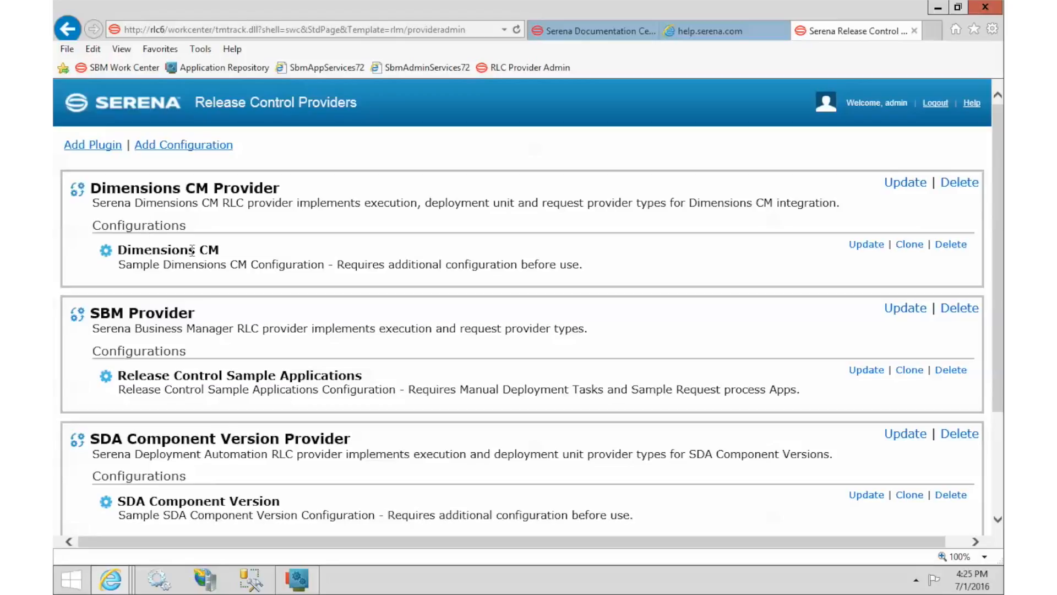
Step: In the Dimensions CM configuration, set the Web Services and Web UI URL servers to DimCM14
{"action": "left_click", "coordinate": [866, 246]}
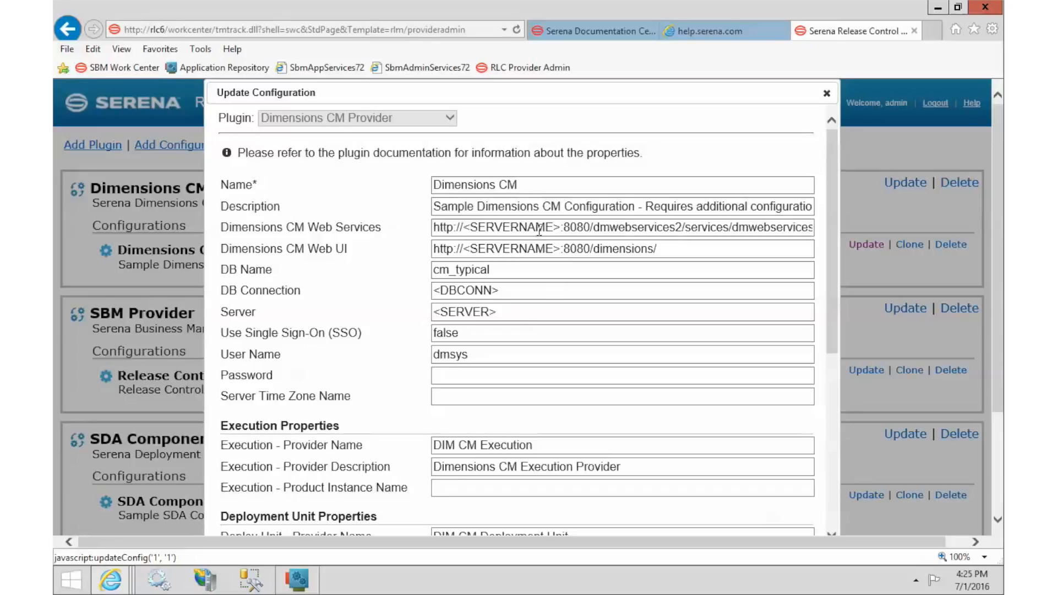
{"action": "left_click", "coordinate": [562, 228]}
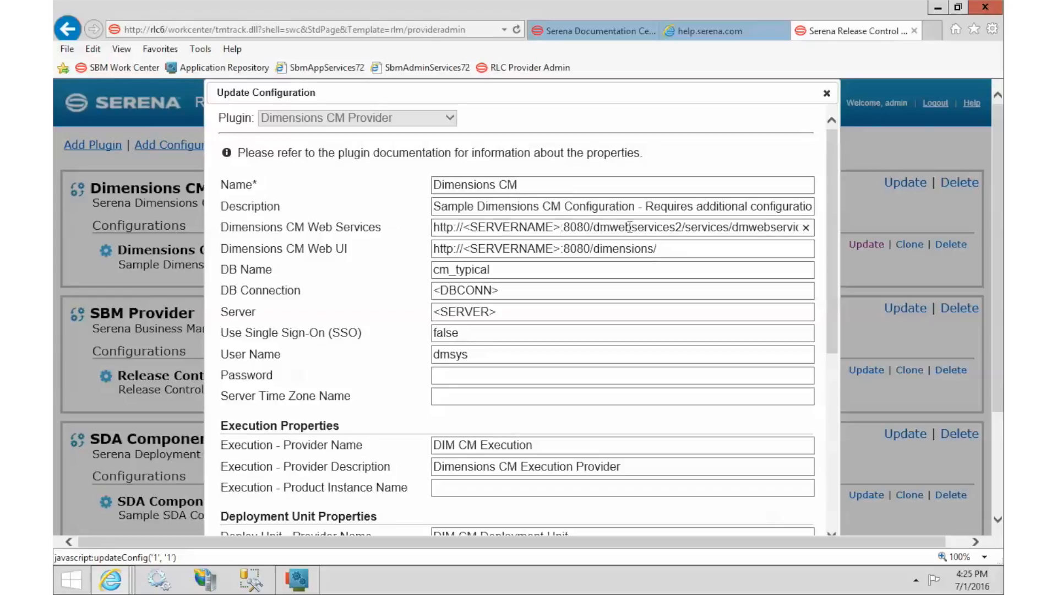
{"action": "key", "text": "BackSpace"}
{"action": "key", "text": "BackSpace"}
{"action": "key", "text": "BackSpace"}
{"action": "key", "text": "BackSpace"}
{"action": "key", "text": "BackSpace"}
{"action": "key", "text": "BackSpace"}
{"action": "key", "text": "BackSpace"}
{"action": "key", "text": "BackSpace"}
{"action": "key", "text": "BackSpace"}
{"action": "key", "text": "BackSpace"}
{"action": "key", "text": "BackSpace"}
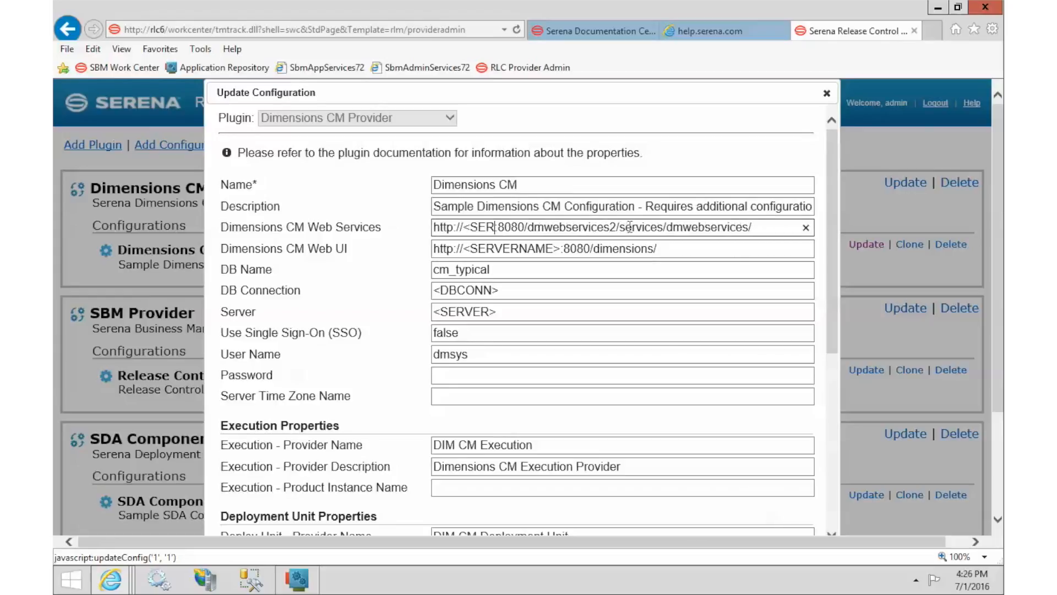
{"action": "key", "text": "BackSpace"}
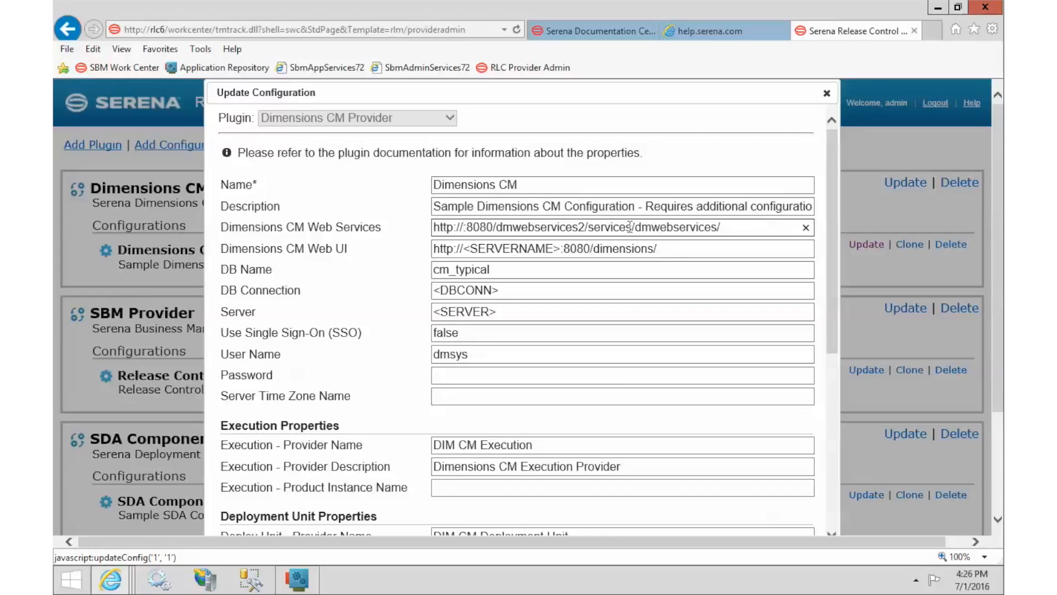
{"action": "type", "text": "DimCM"}
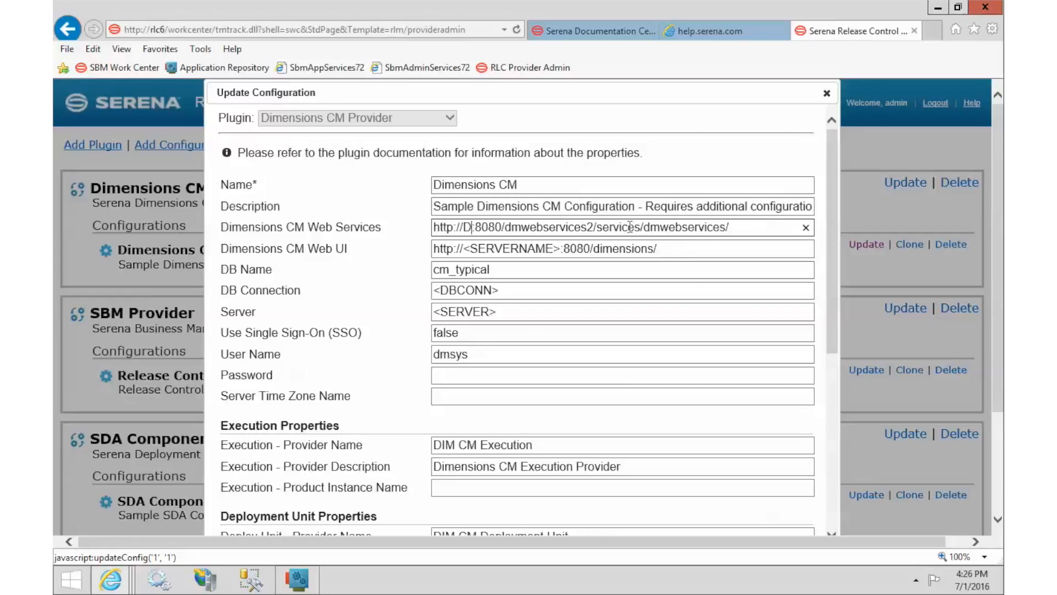
{"action": "type", "text": "14"}
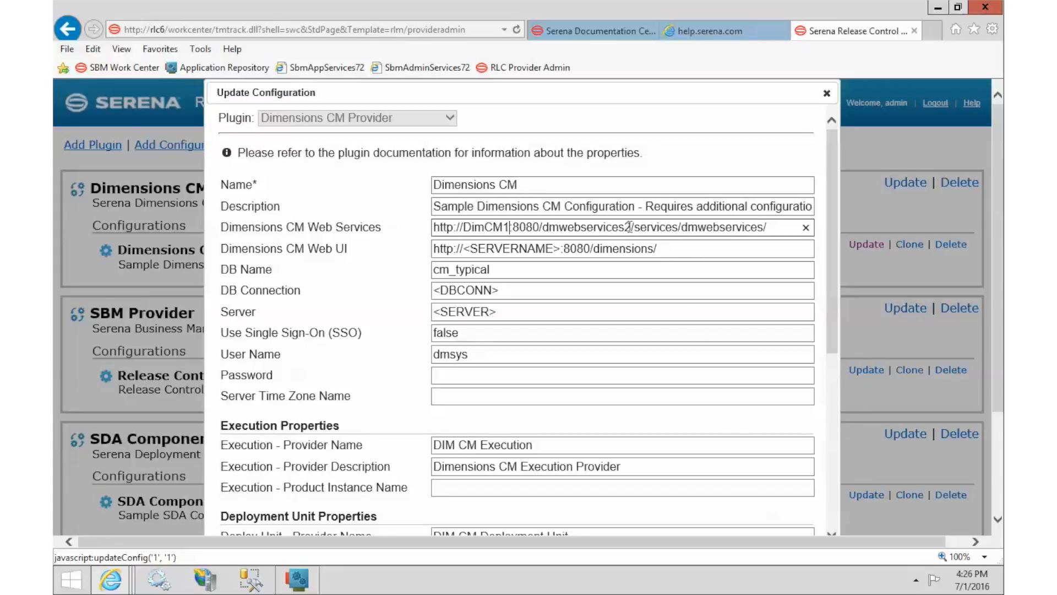
{"action": "left_click", "coordinate": [560, 248]}
{"action": "key", "text": "BackSpace"}
{"action": "key", "text": "BackSpace"}
{"action": "key", "text": "BackSpace"}
{"action": "key", "text": "BackSpace"}
{"action": "key", "text": "BackSpace"}
{"action": "key", "text": "BackSpace"}
{"action": "key", "text": "BackSpace"}
{"action": "key", "text": "BackSpace"}
{"action": "key", "text": "BackSpace"}
{"action": "key", "text": "BackSpace"}
{"action": "key", "text": "BackSpace"}
{"action": "key", "text": "BackSpace"}
{"action": "key", "text": "BackSpace"}
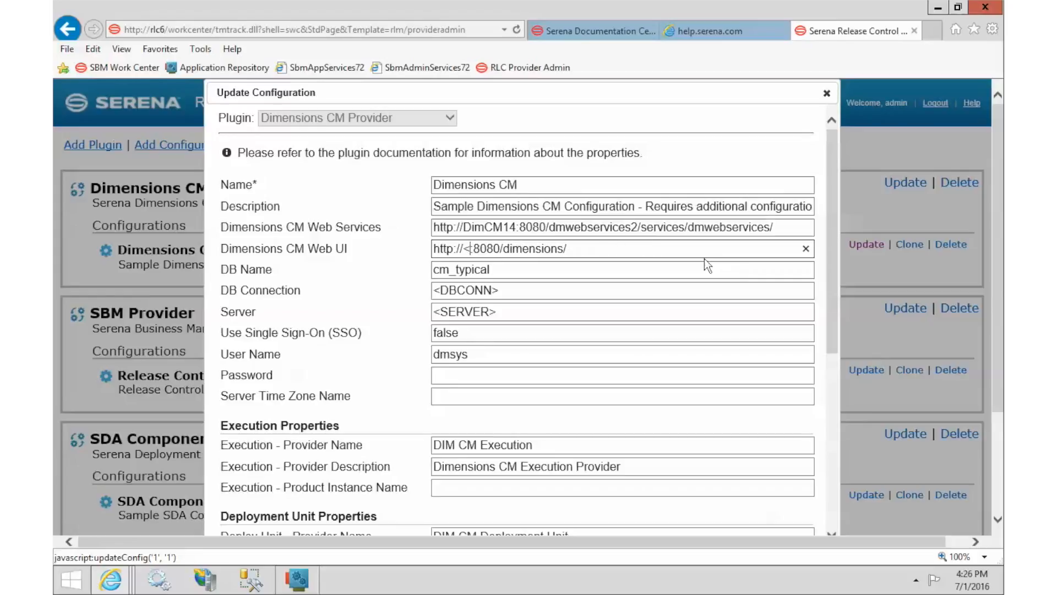
{"action": "type", "text": "DimCM14"}
Step: Set DB Connection to Dim10 and Server to DimCM14
{"action": "left_click", "coordinate": [483, 270]}
{"action": "left_click_drag", "start_coordinate": [504, 289], "coordinate": [361, 279]}
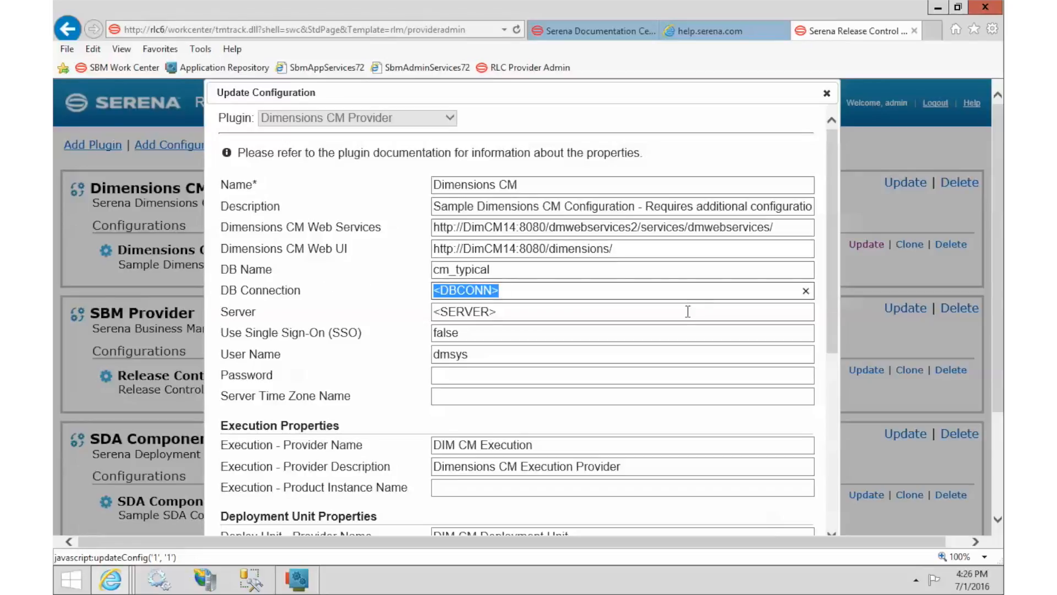
{"action": "type", "text": "Dim10"}
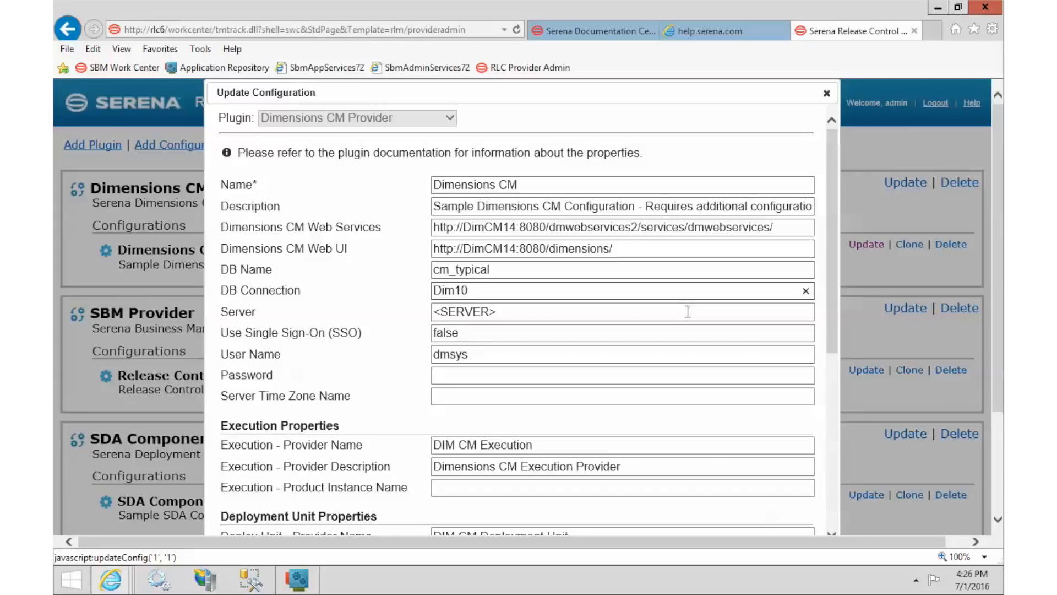
{"action": "key", "text": "Tab"}
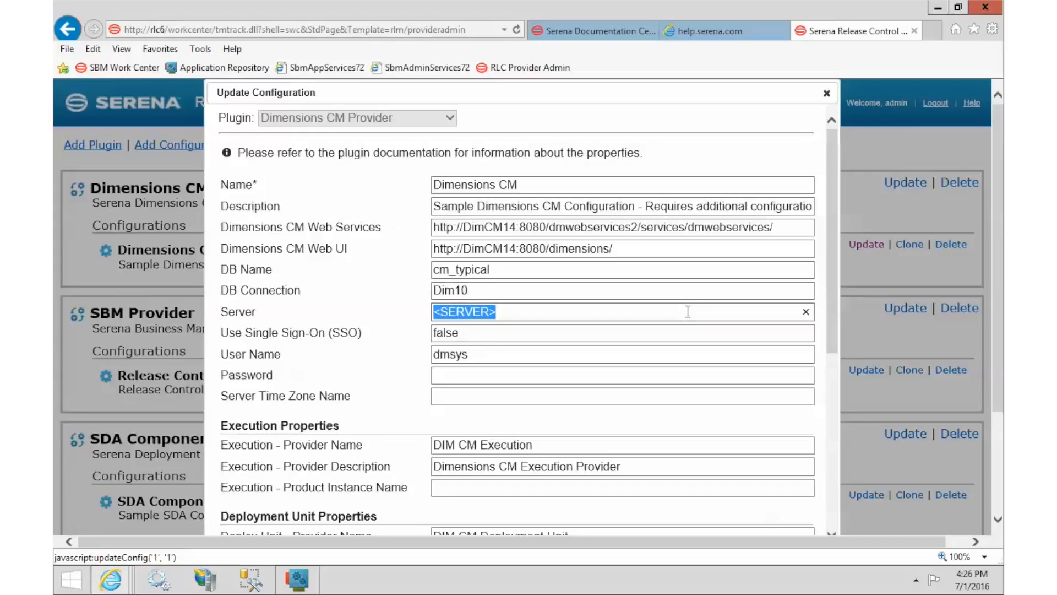
{"action": "type", "text": "Dim"}
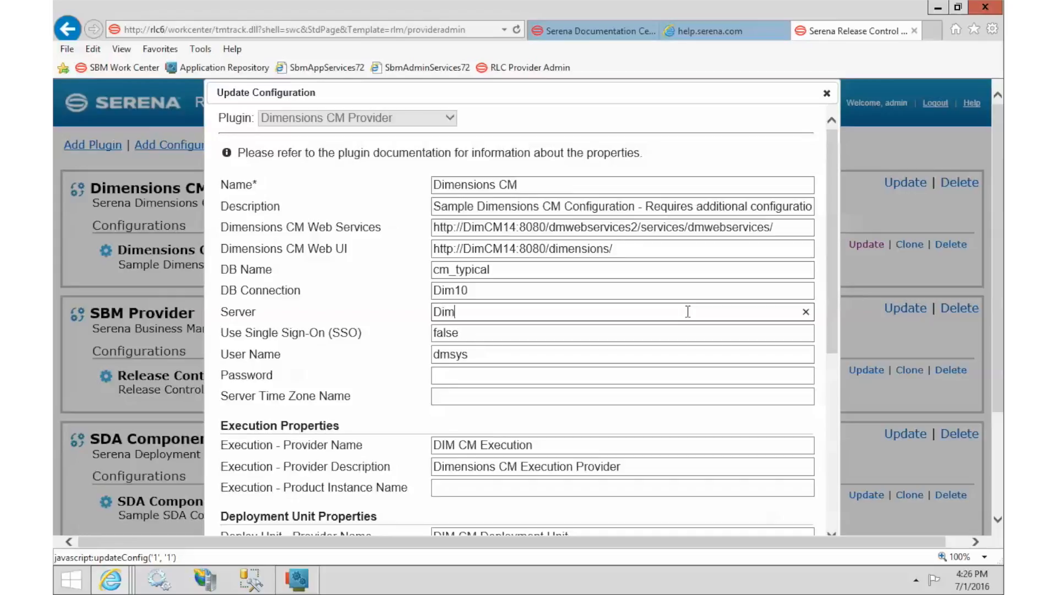
{"action": "type", "text": "CM14"}
Step: Enter the database user's password and scroll down to the Execution, Deploy Unit and Request properties
{"action": "left_click", "coordinate": [461, 332]}
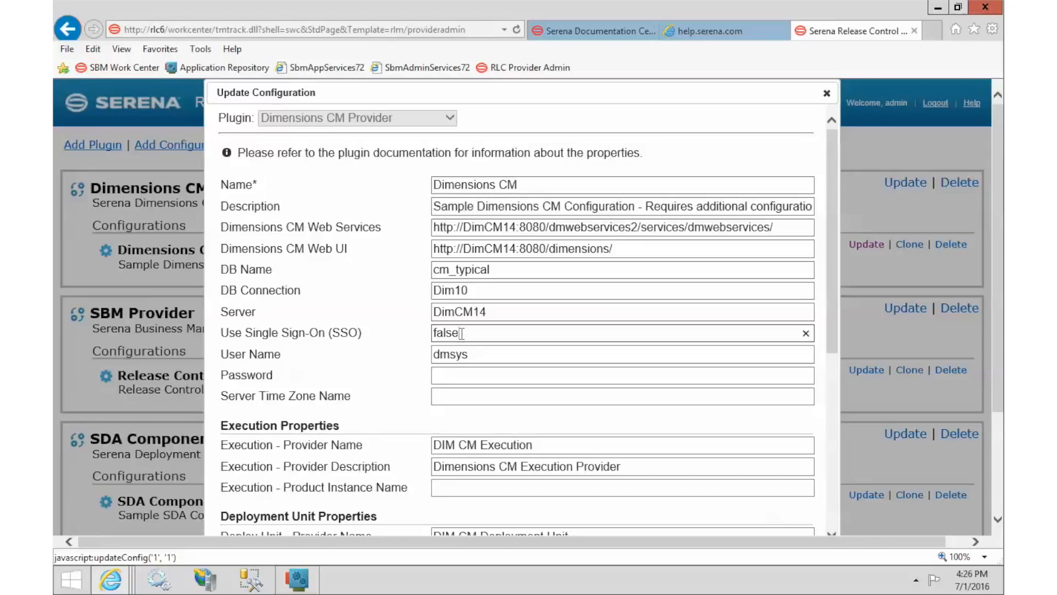
{"action": "left_click", "coordinate": [457, 354]}
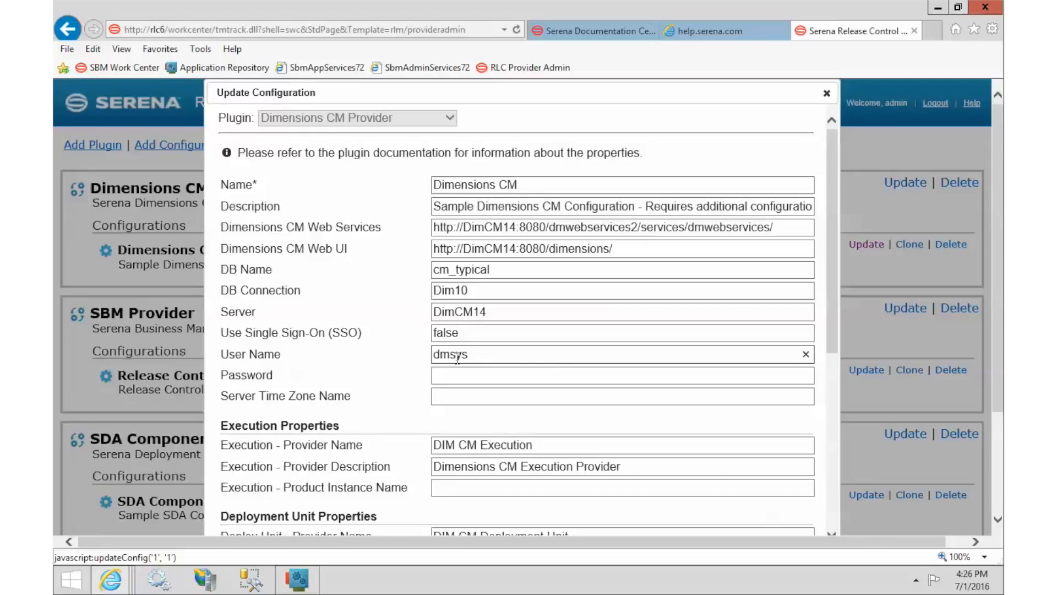
{"action": "left_click", "coordinate": [459, 375]}
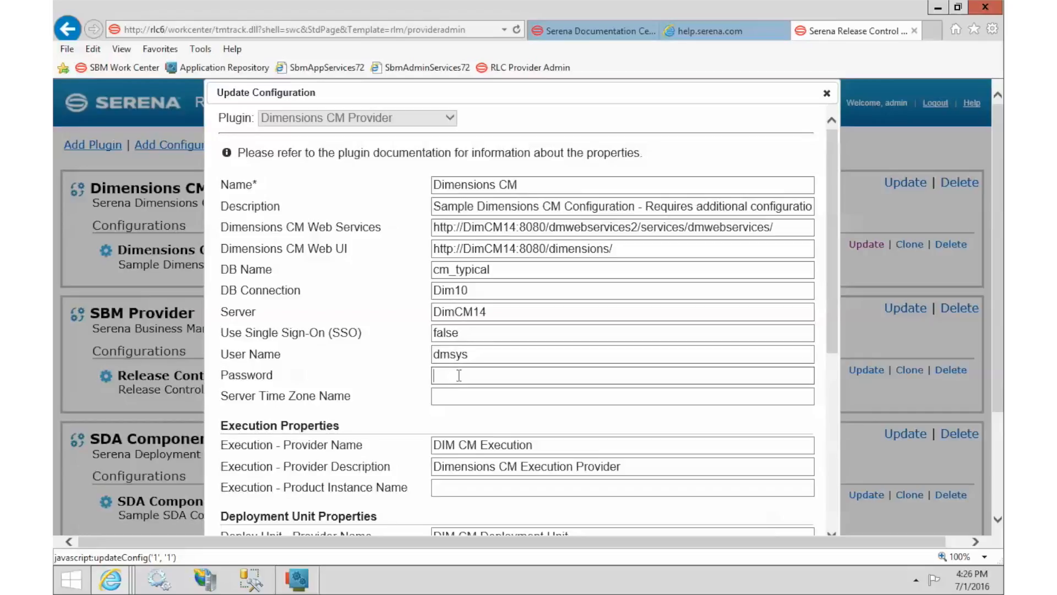
{"action": "type", "text": "dmsys"}
{"action": "left_click_drag", "start_coordinate": [833, 183], "coordinate": [825, 340]}
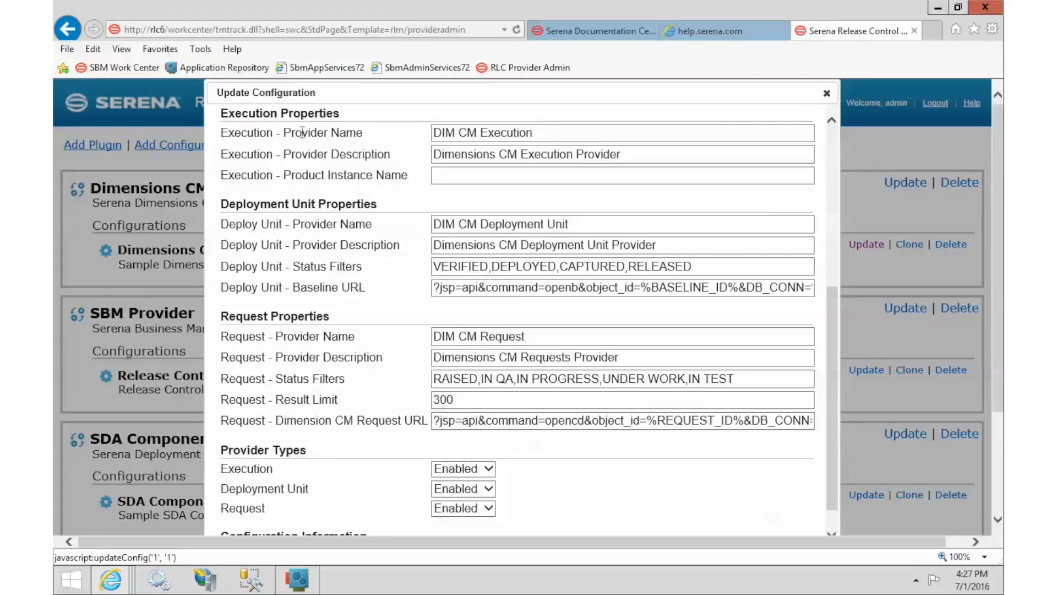
{"action": "left_click_drag", "start_coordinate": [437, 133], "coordinate": [527, 132]}
{"action": "left_click_drag", "start_coordinate": [435, 154], "coordinate": [615, 155]}
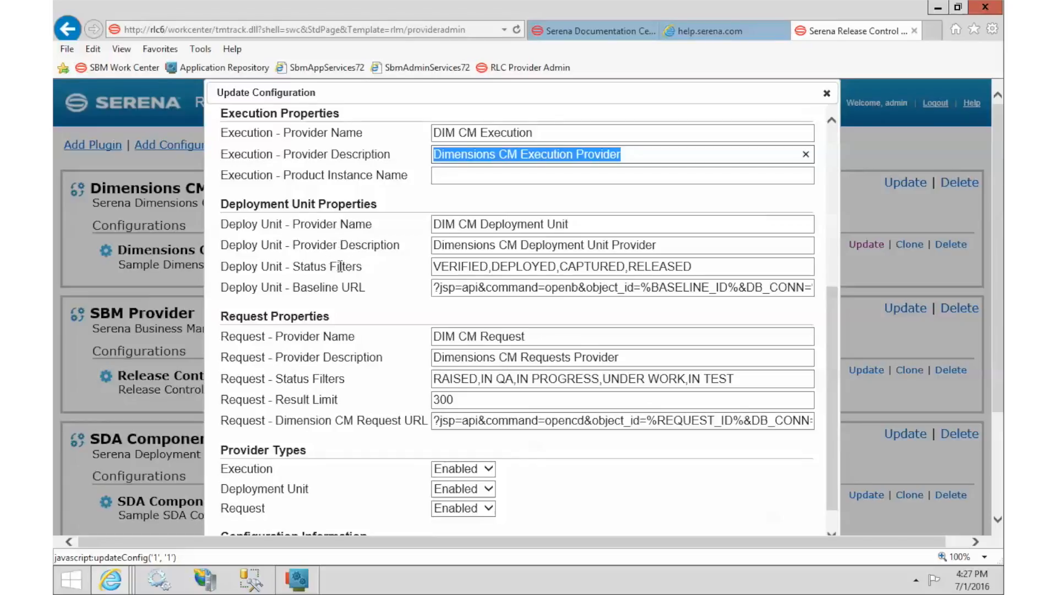
{"action": "left_click_drag", "start_coordinate": [441, 224], "coordinate": [533, 247]}
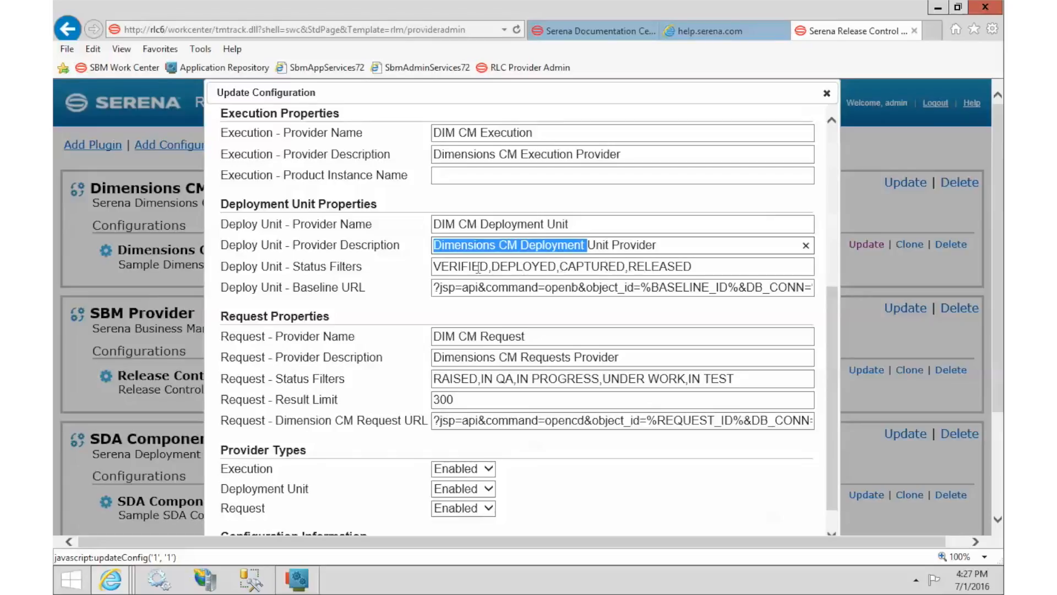
{"action": "left_click_drag", "start_coordinate": [491, 266], "coordinate": [656, 259]}
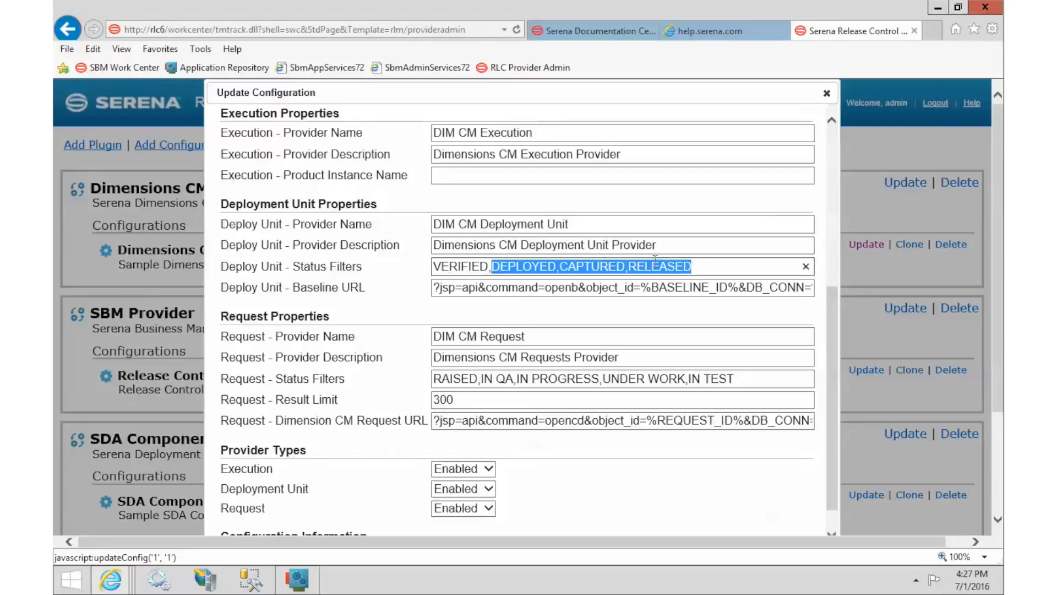
{"action": "left_click", "coordinate": [689, 265]}
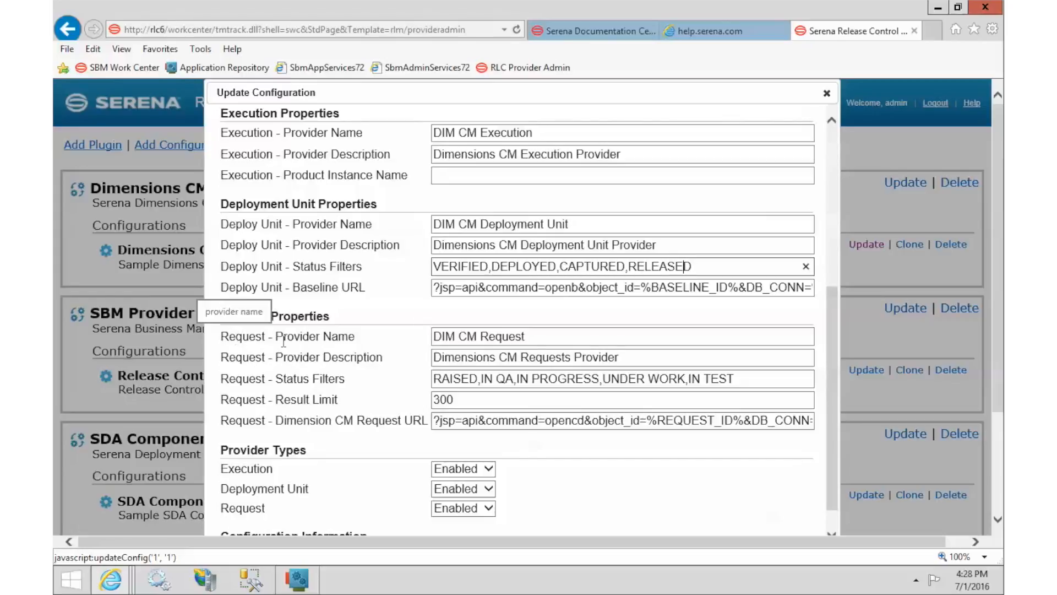
Step: Review the Request provider's name, description and type settings in the Dimensions CM form
{"action": "left_click", "coordinate": [442, 338]}
{"action": "left_click", "coordinate": [443, 358]}
{"action": "left_click_drag", "start_coordinate": [441, 358], "coordinate": [497, 359]}
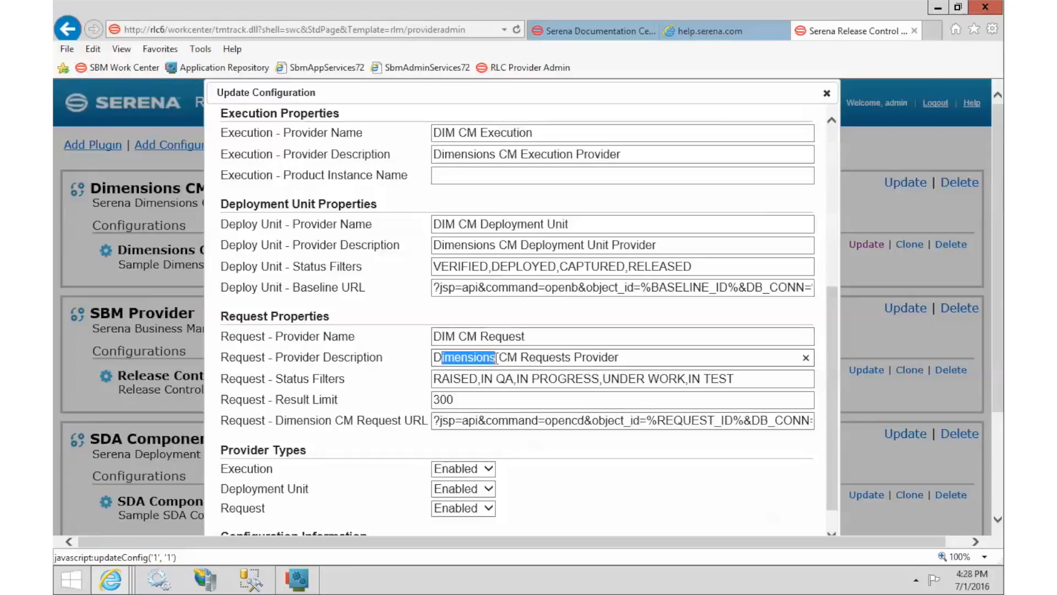
{"action": "scroll", "coordinate": [496, 361], "scroll_direction": "down", "scroll_amount": 1}
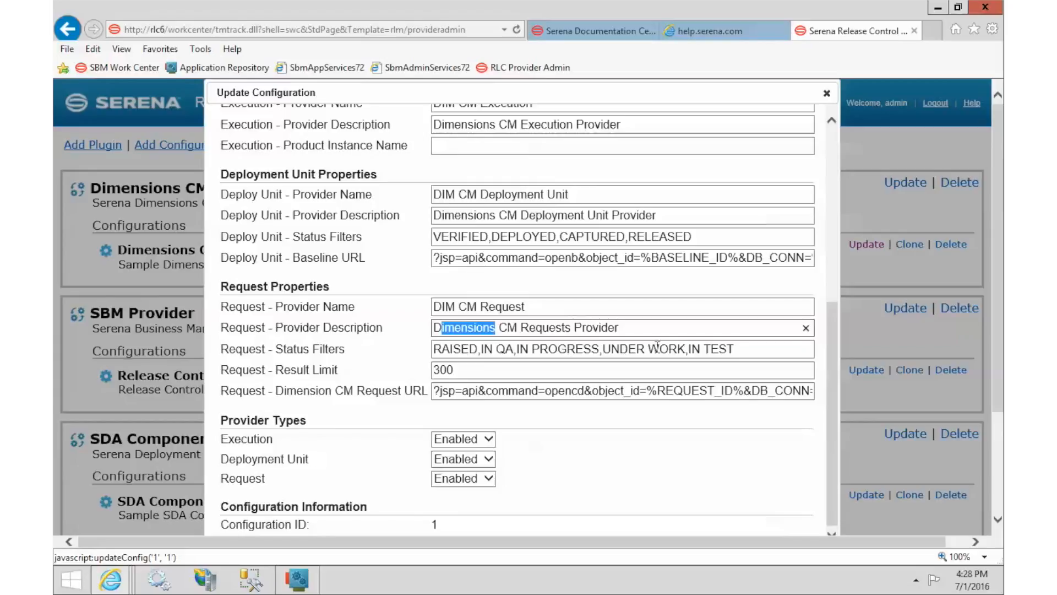
{"action": "scroll", "coordinate": [657, 346], "scroll_direction": "down", "scroll_amount": 3}
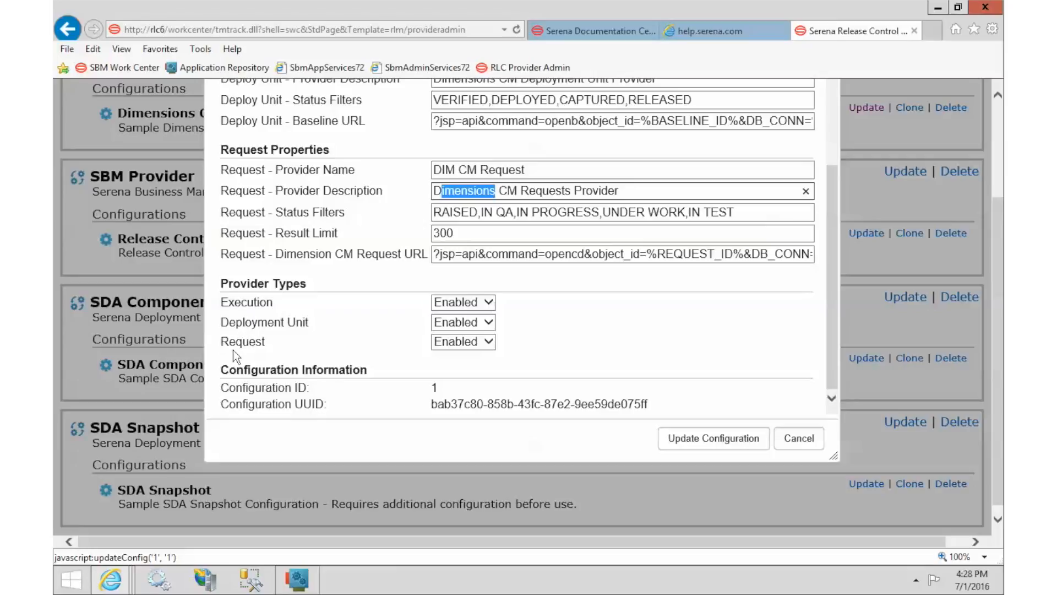
{"action": "left_click_drag", "start_coordinate": [229, 347], "coordinate": [256, 348]}
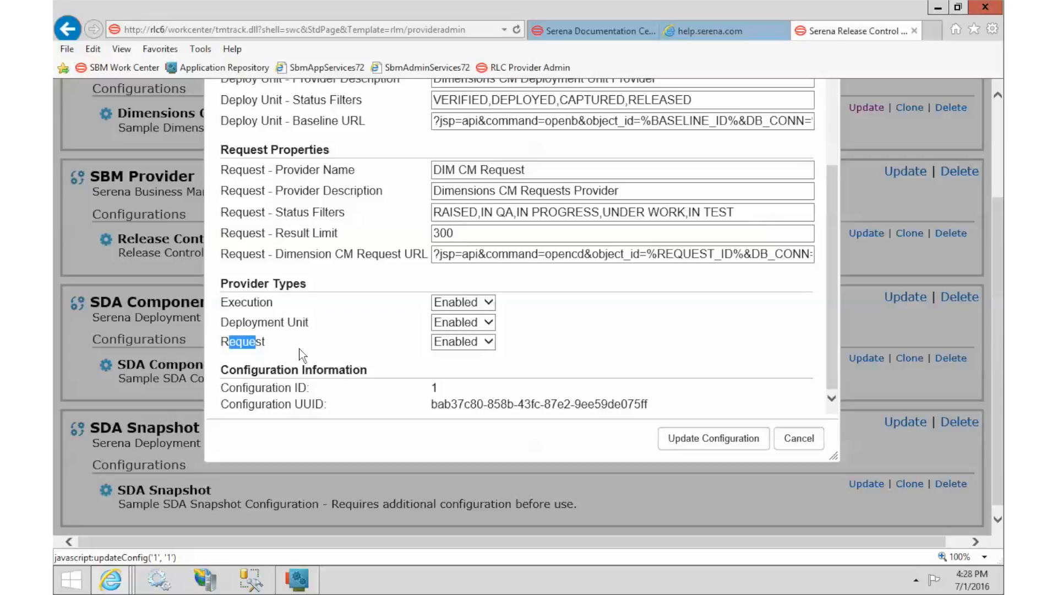
Step: Switch the Request provider type to Disabled and back to Enabled, then return to the PDF
{"action": "left_click", "coordinate": [468, 345]}
{"action": "left_click", "coordinate": [492, 357]}
{"action": "left_click", "coordinate": [457, 339]}
{"action": "left_click", "coordinate": [457, 330]}
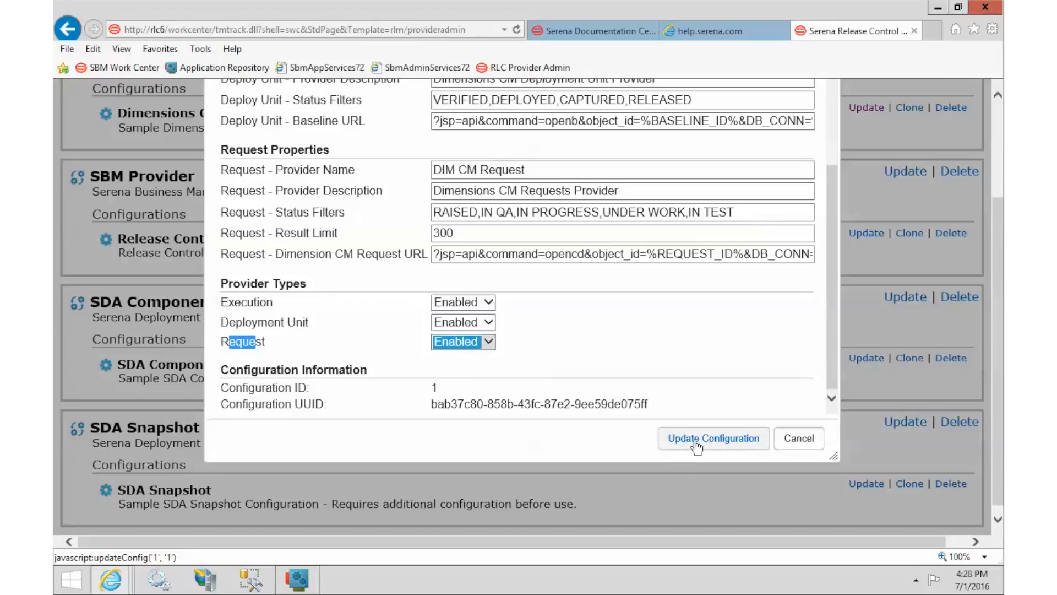
{"action": "left_click_drag", "start_coordinate": [830, 330], "coordinate": [817, 165]}
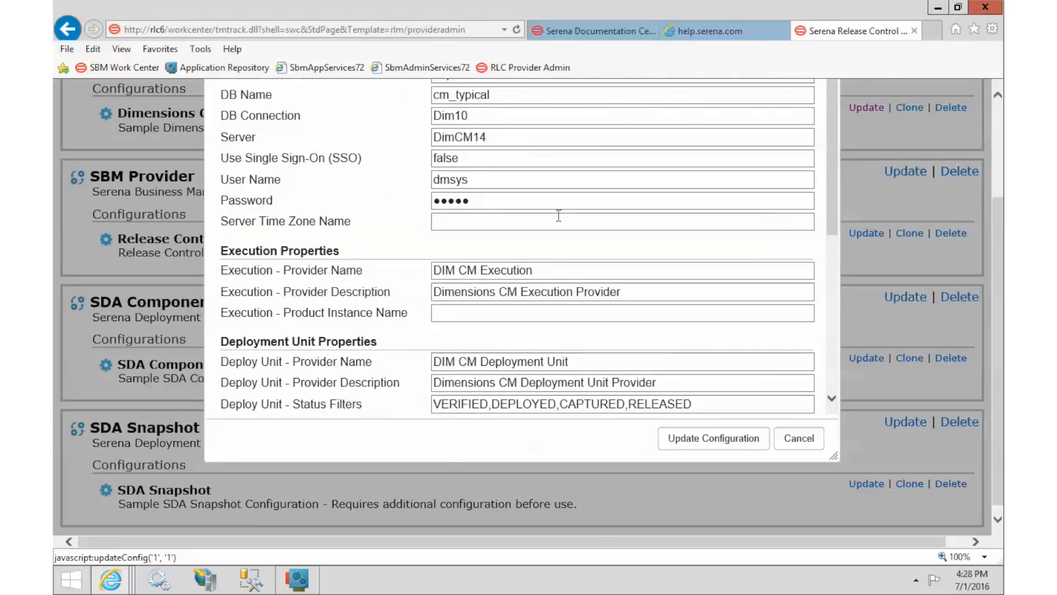
{"action": "left_click", "coordinate": [732, 31]}
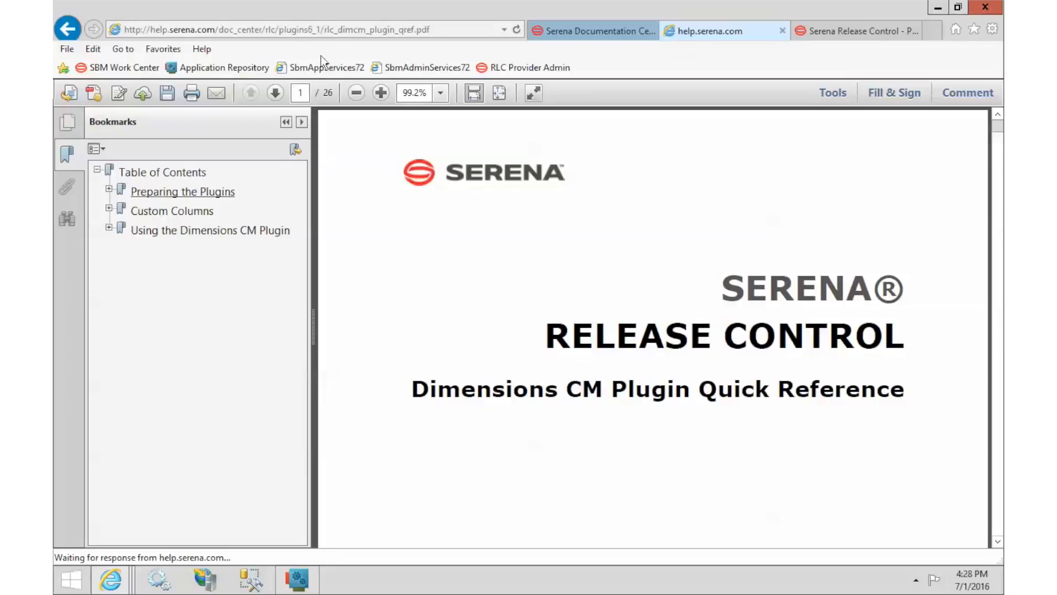
Step: Reopen the Dimensions CM Plugin Quick Ref PDF via help.serena.com's Release Control documentation
{"action": "left_click", "coordinate": [242, 31]}
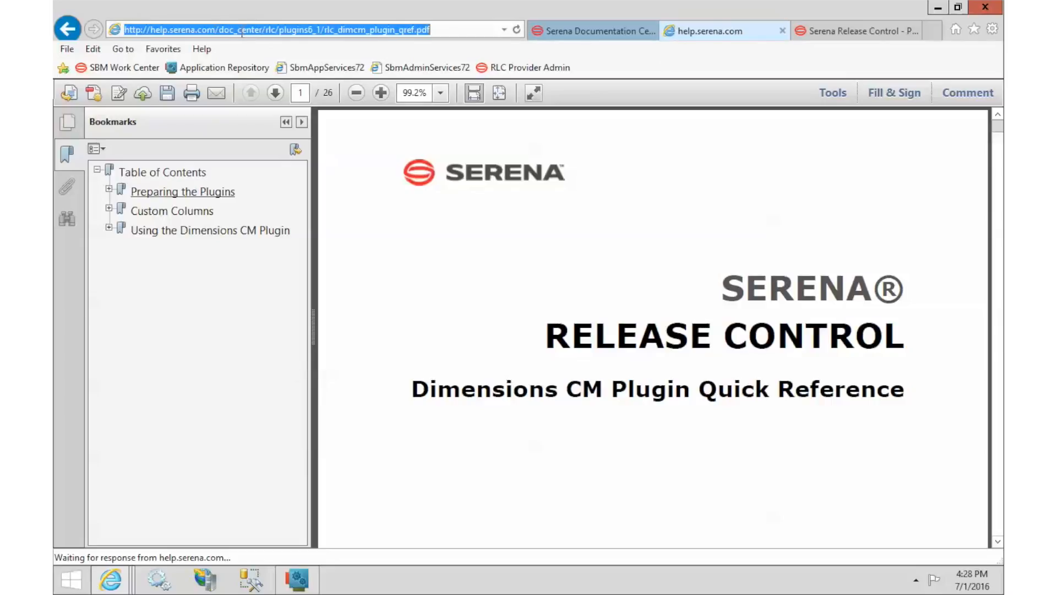
{"action": "left_click_drag", "start_coordinate": [220, 30], "coordinate": [506, 1]}
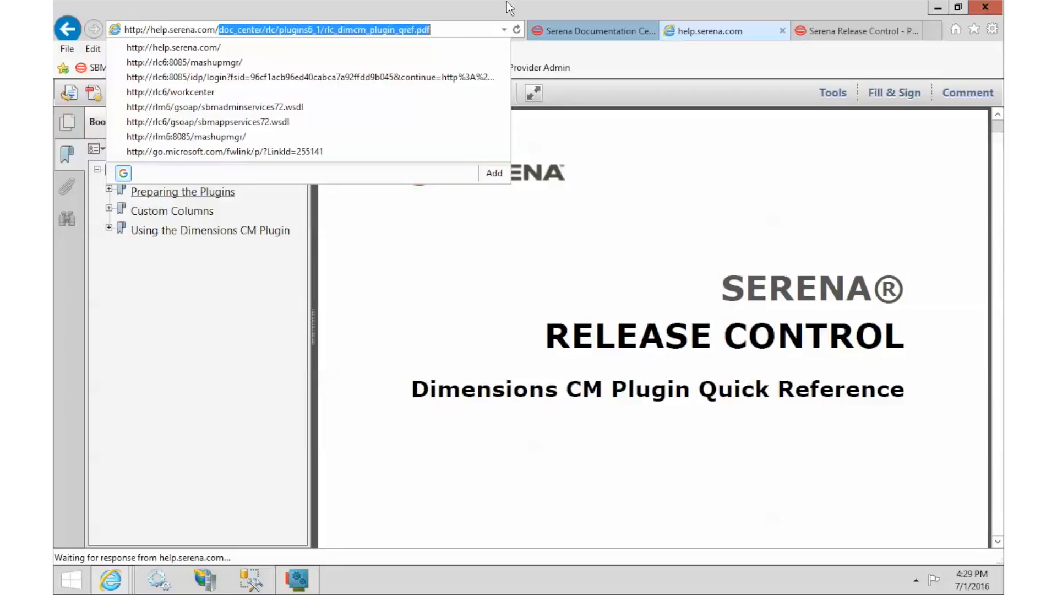
{"action": "key", "text": "Delete"}
{"action": "key", "text": "Return"}
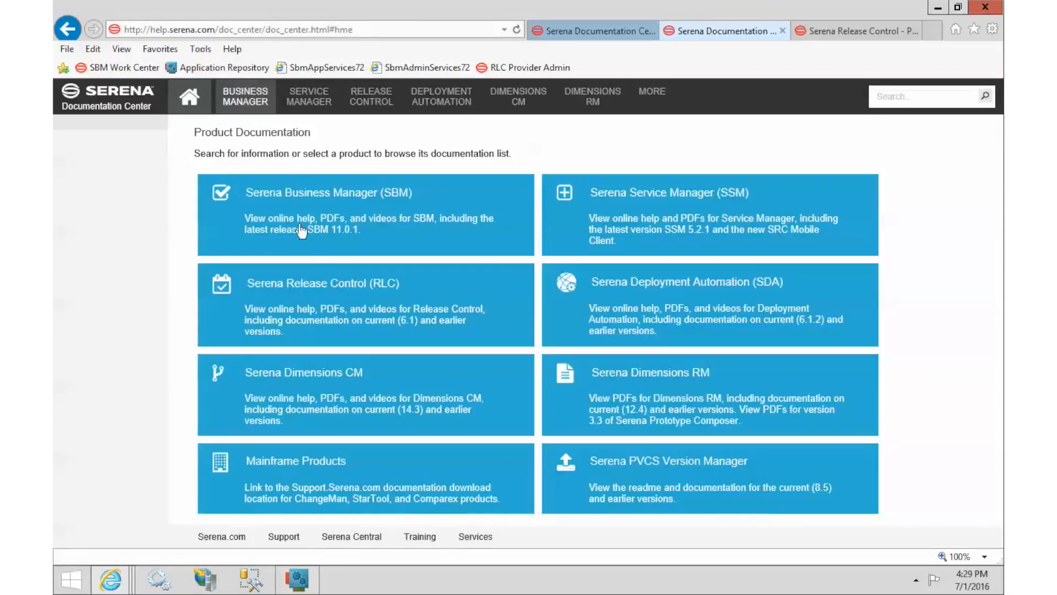
{"action": "left_click", "coordinate": [312, 283]}
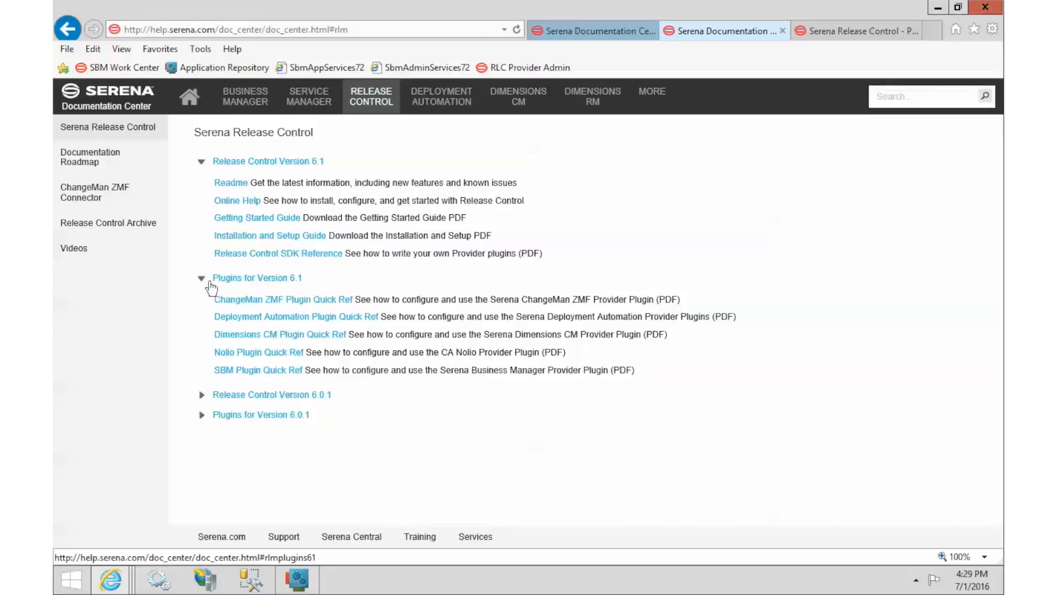
{"action": "left_click", "coordinate": [254, 342]}
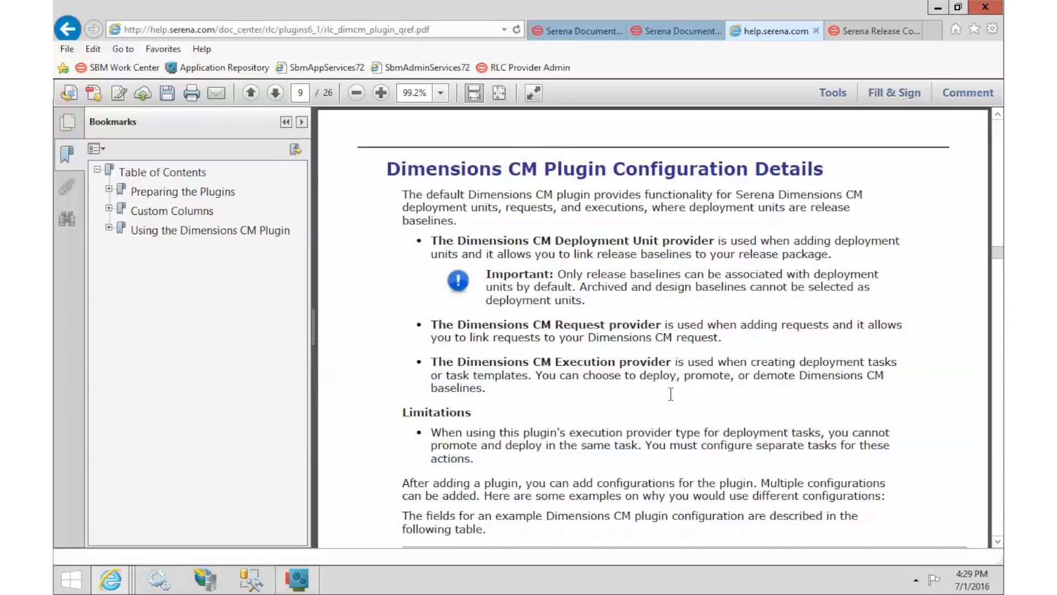
Step: Read through the PDF's configuration field tables, then go back to the Dimensions CM configuration form
{"action": "scroll", "coordinate": [671, 394], "scroll_direction": "down", "scroll_amount": 3}
{"action": "scroll", "coordinate": [671, 395], "scroll_direction": "down", "scroll_amount": 4}
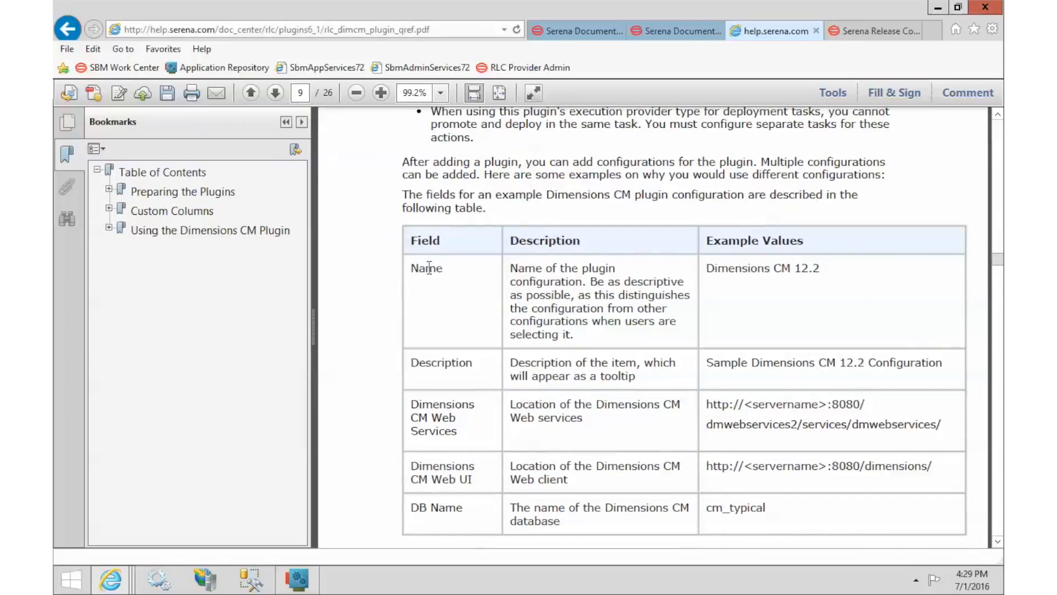
{"action": "scroll", "coordinate": [575, 446], "scroll_direction": "down", "scroll_amount": 10}
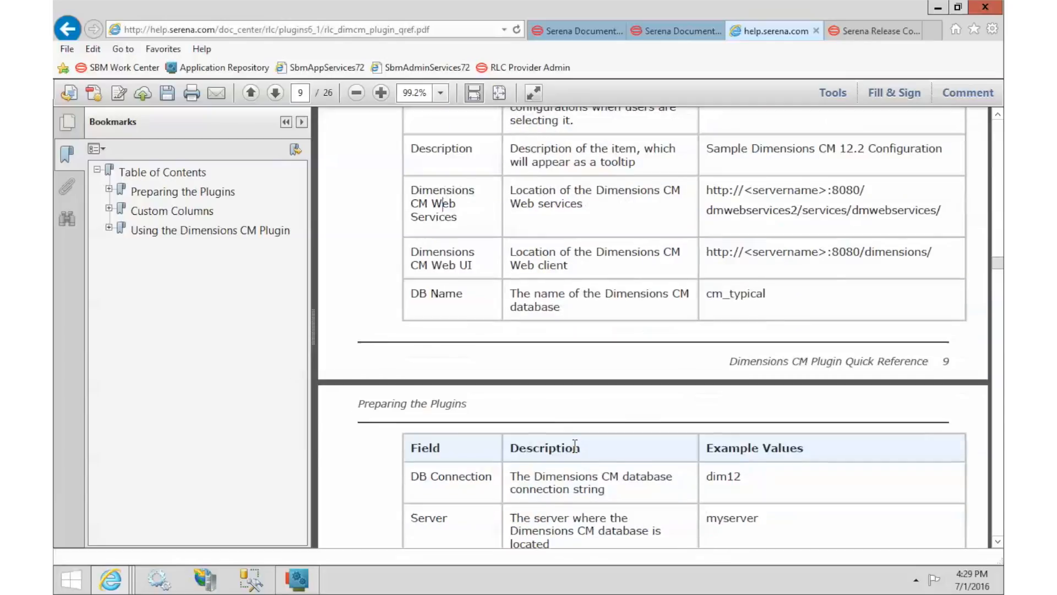
{"action": "scroll", "coordinate": [574, 446], "scroll_direction": "down", "scroll_amount": 9}
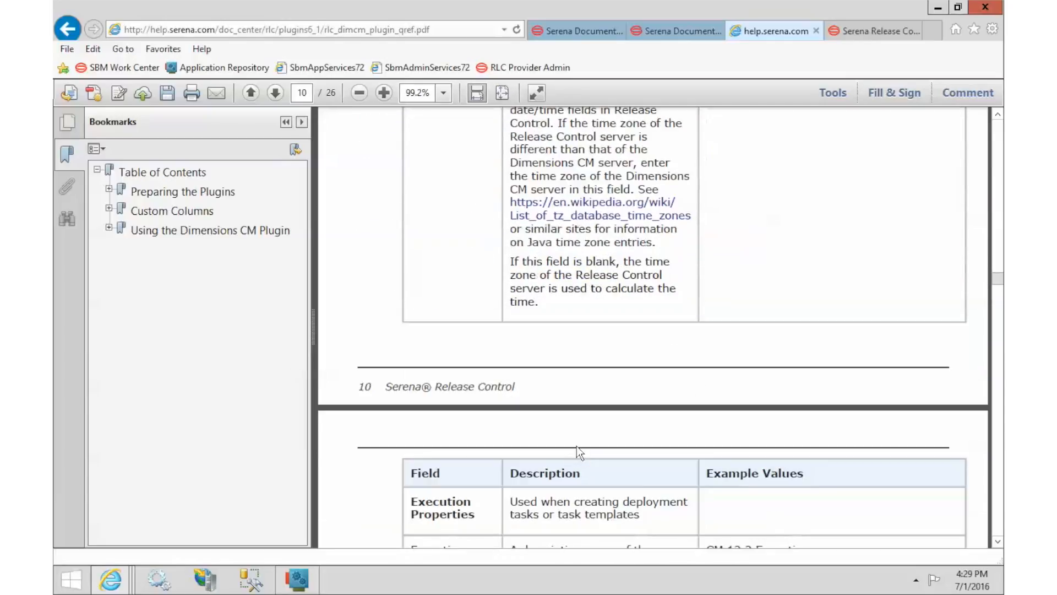
{"action": "left_click", "coordinate": [872, 31]}
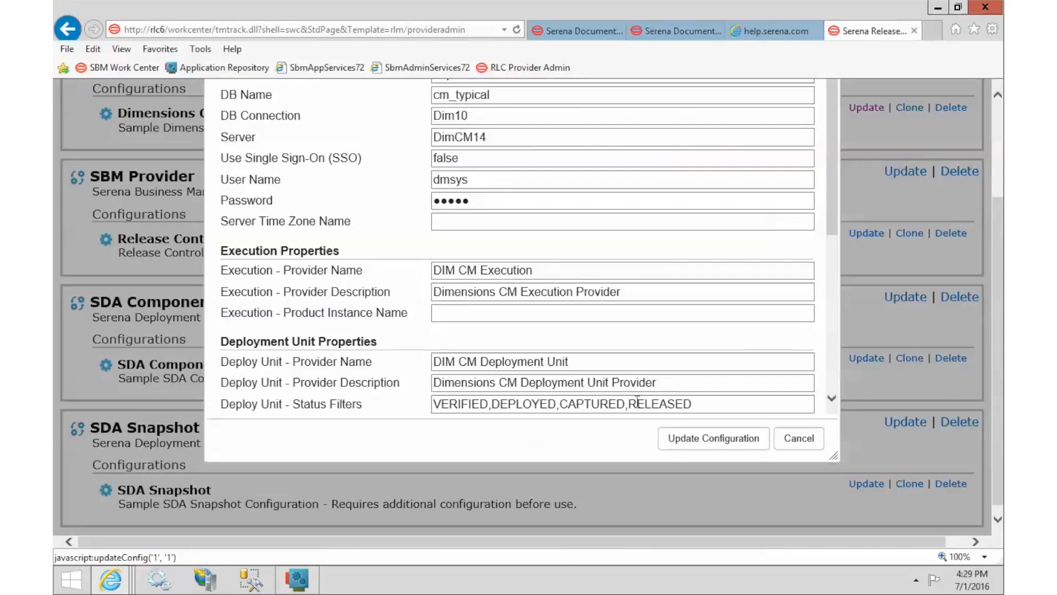
Step: Save the Dimensions CM configuration, then open the SBM Work Center favorite in the first tab
{"action": "left_click", "coordinate": [697, 445]}
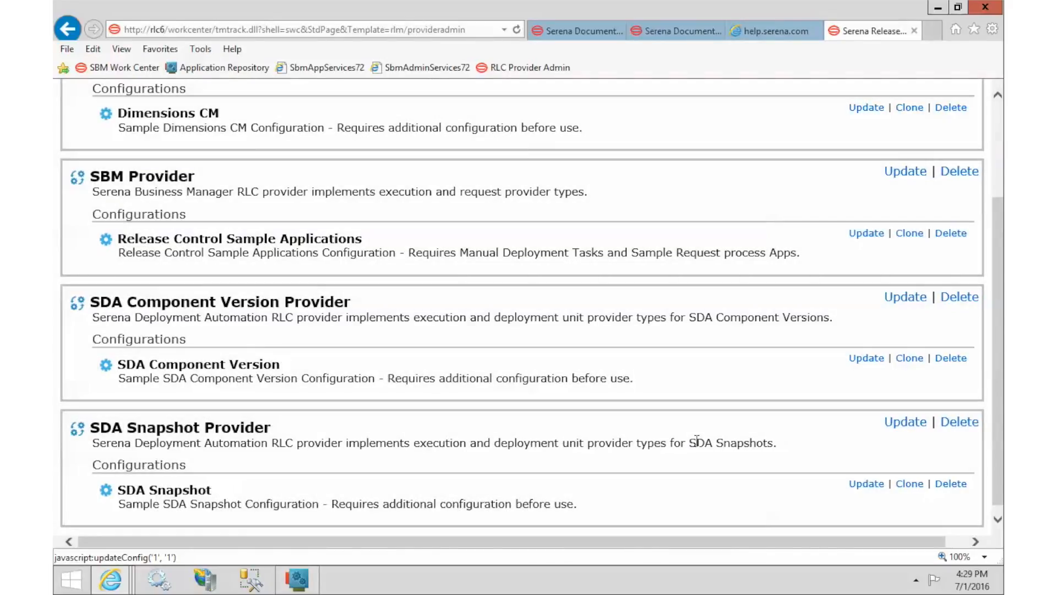
{"action": "left_click", "coordinate": [573, 31]}
{"action": "left_click", "coordinate": [673, 34]}
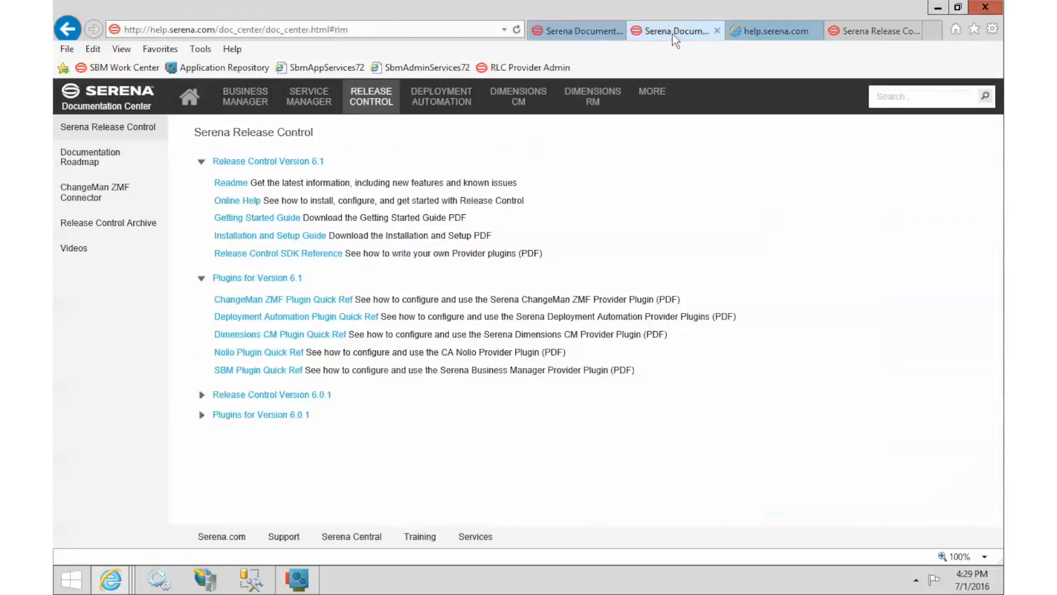
{"action": "left_click", "coordinate": [777, 32]}
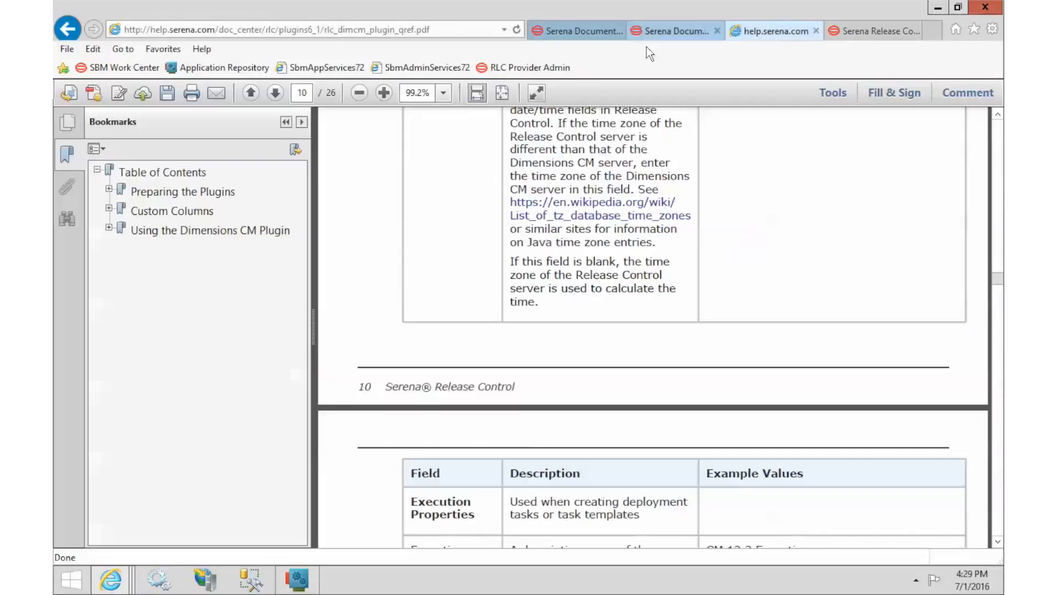
{"action": "left_click", "coordinate": [563, 33]}
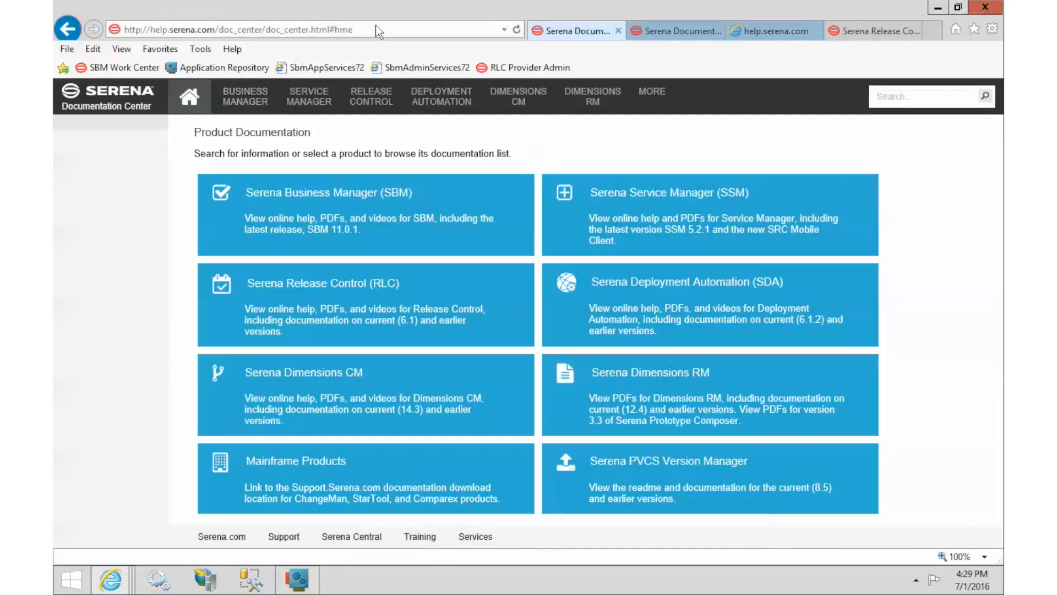
{"action": "left_click", "coordinate": [118, 67]}
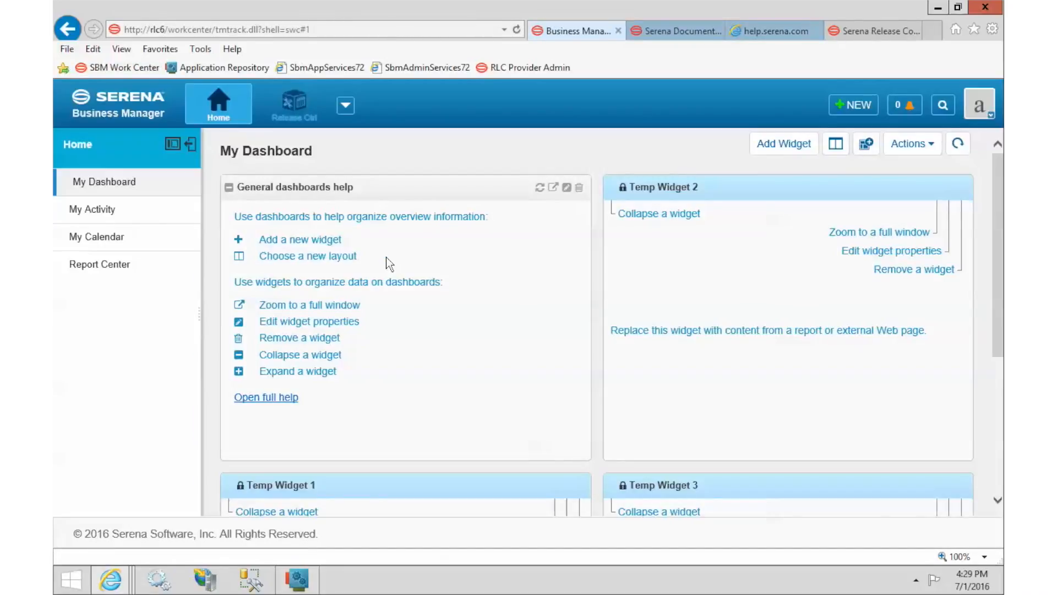
Step: Open package 000017 from the Release Control workspace's All Packages list
{"action": "left_click", "coordinate": [302, 107]}
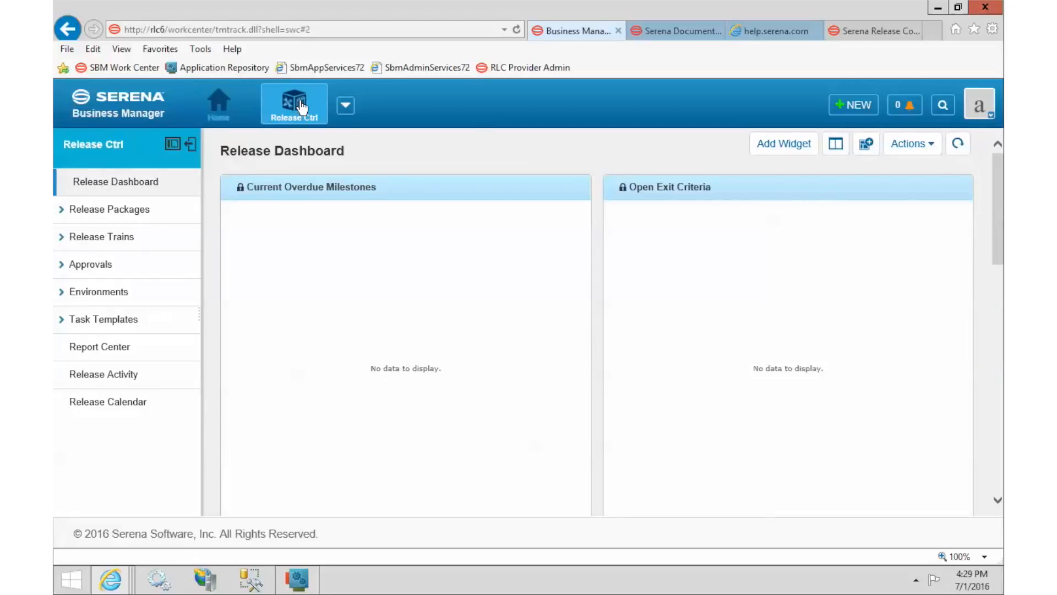
{"action": "left_click", "coordinate": [66, 209]}
{"action": "left_click", "coordinate": [117, 265]}
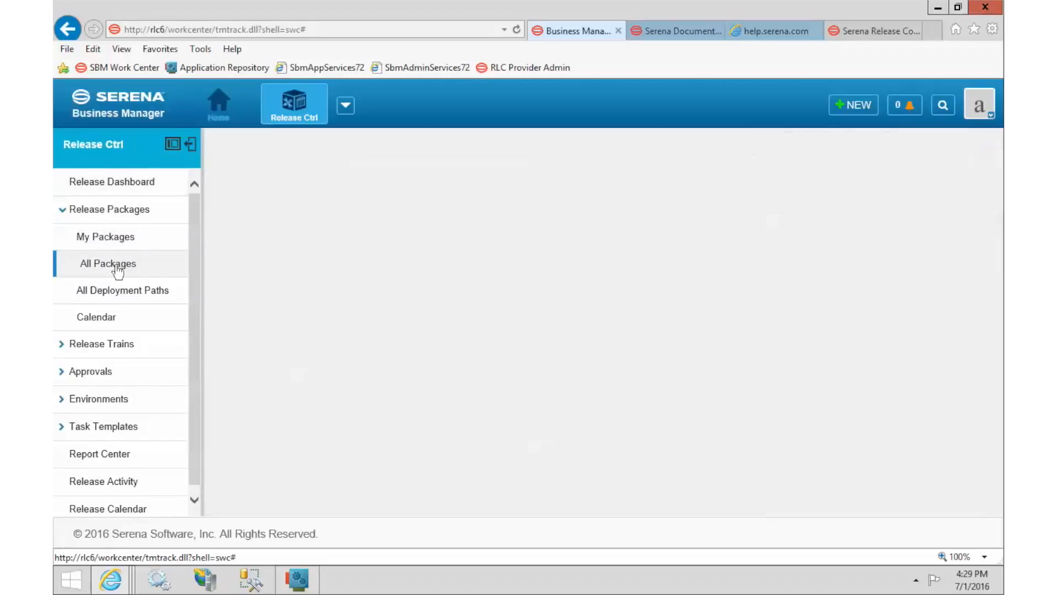
{"action": "left_click", "coordinate": [447, 458]}
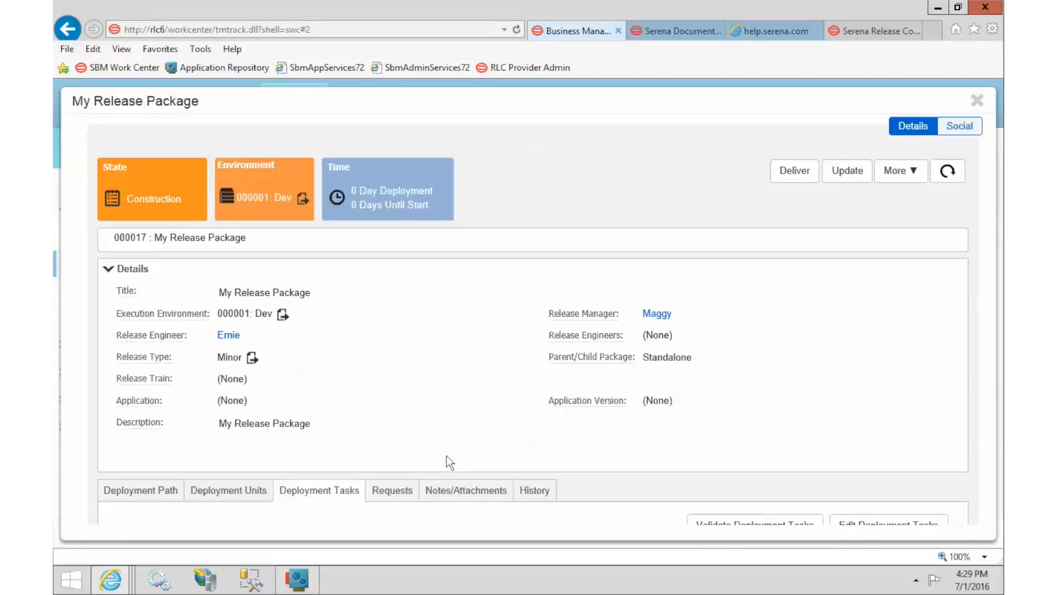
Step: Open Edit Deployment Units from My Release Package's Deployment Units tab
{"action": "scroll", "coordinate": [447, 384], "scroll_direction": "down", "scroll_amount": 3}
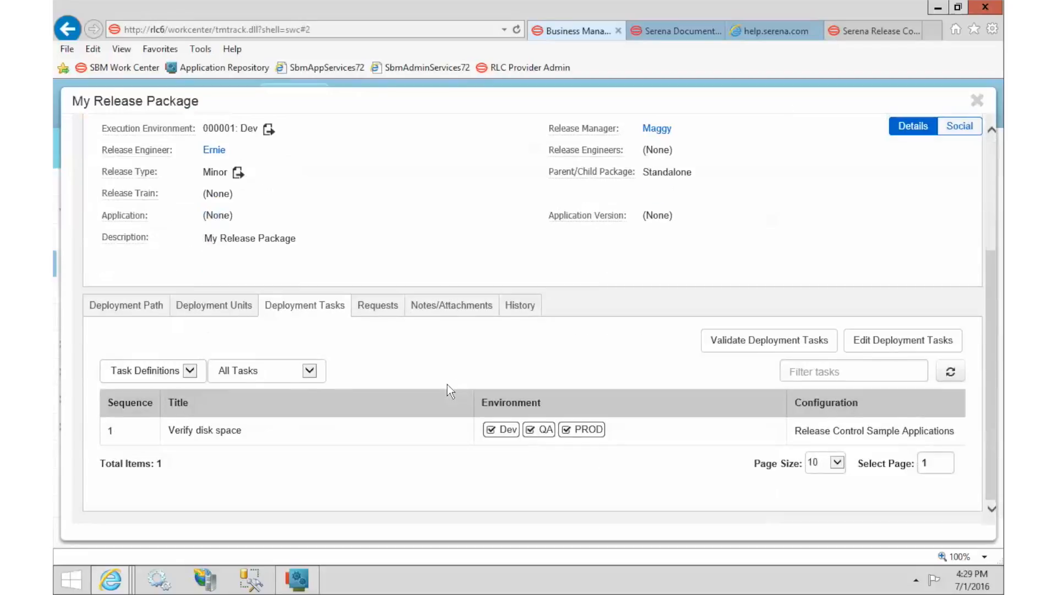
{"action": "left_click", "coordinate": [230, 308]}
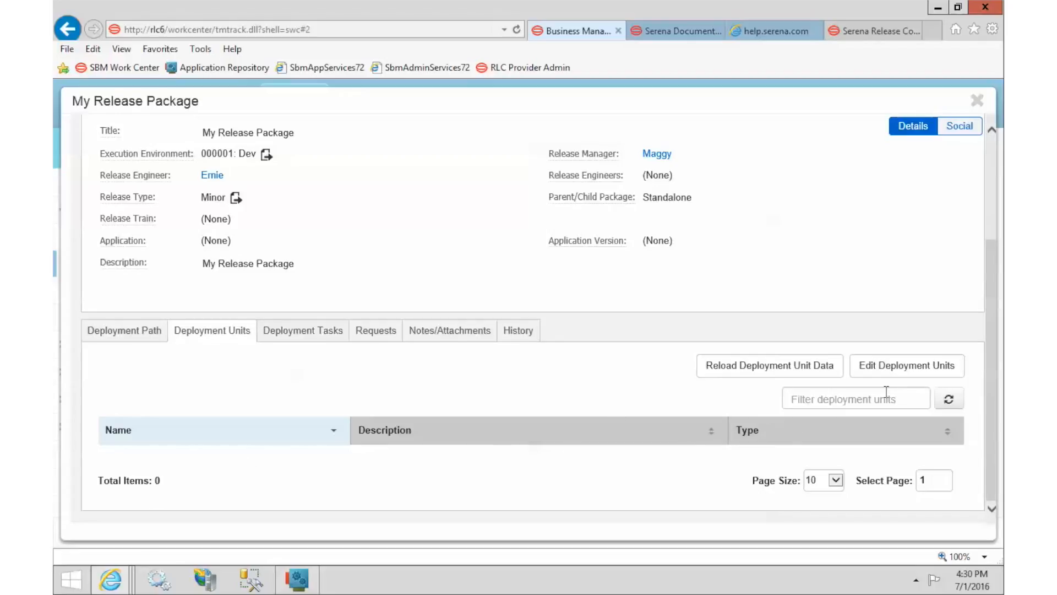
{"action": "left_click", "coordinate": [888, 367]}
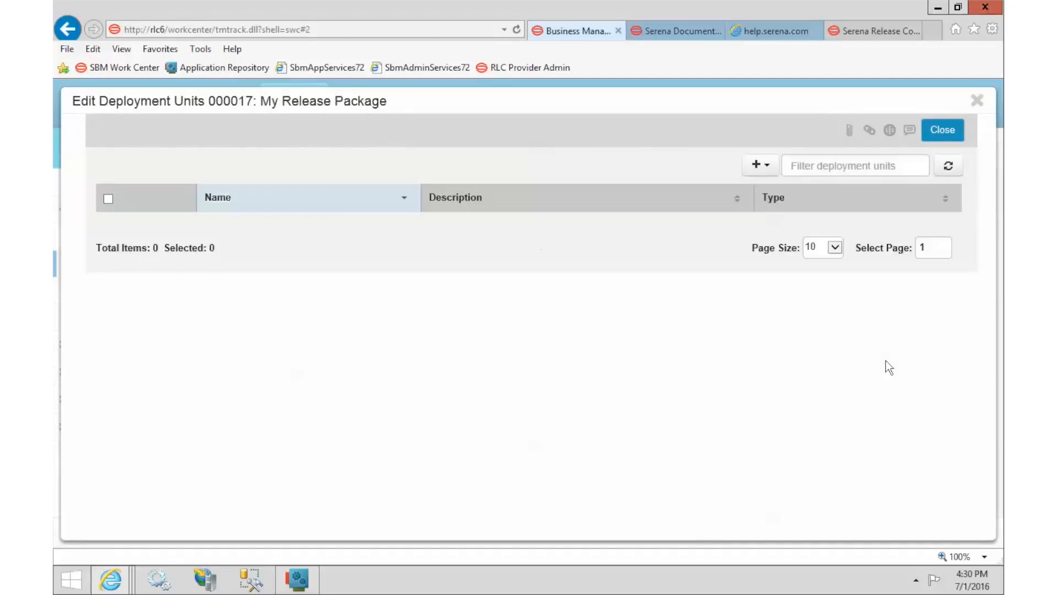
Step: Check the available deployment unit sources, then go to the Release Control Providers admin page
{"action": "left_click", "coordinate": [760, 165]}
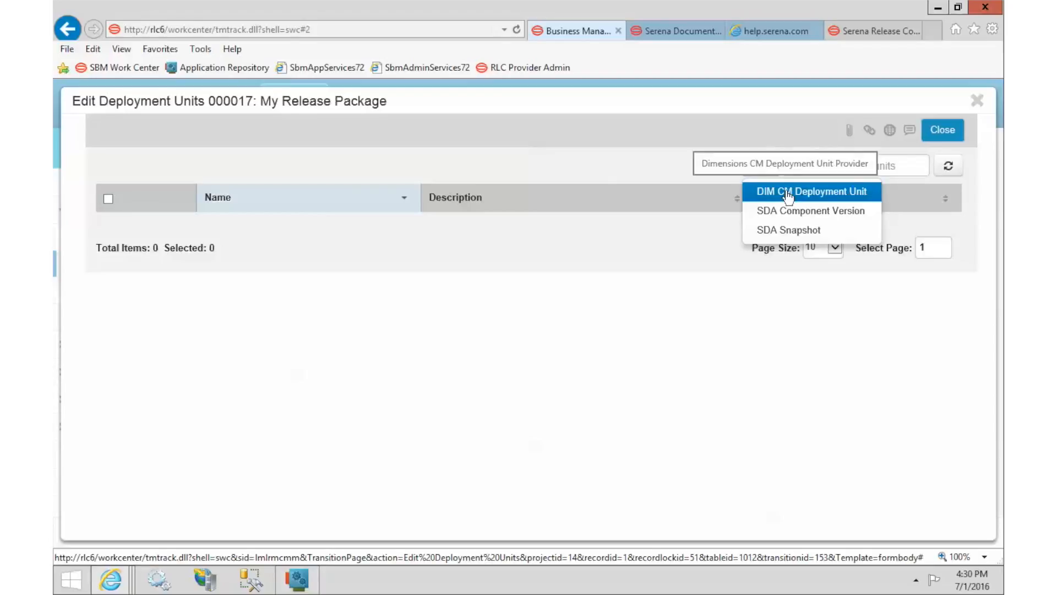
{"action": "left_click", "coordinate": [872, 31]}
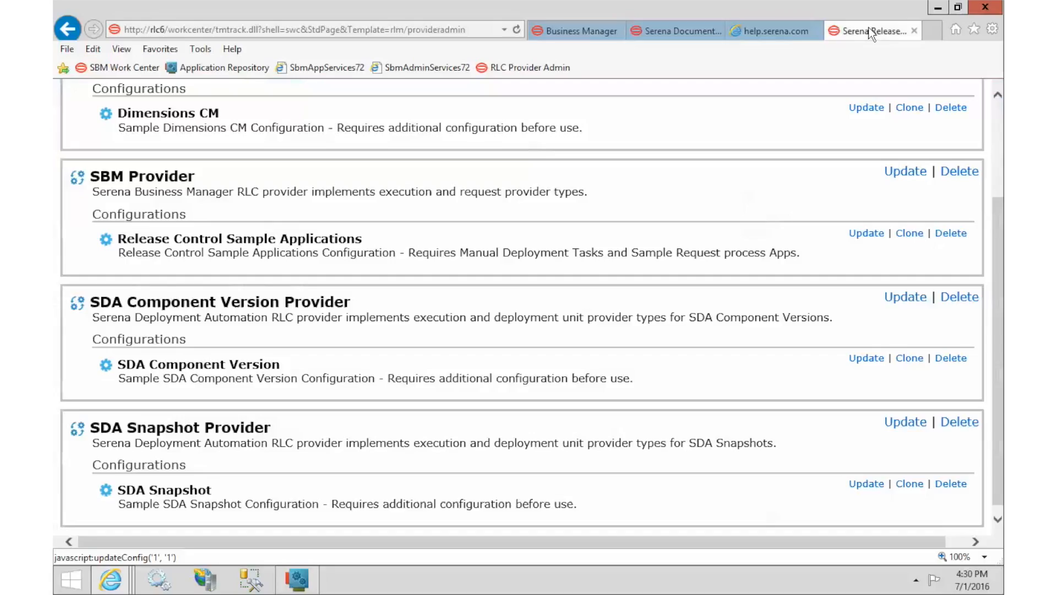
Step: Check the DIM CM Deployment Unit provider name and description in the Dimensions CM configuration, then return to the editor
{"action": "scroll", "coordinate": [300, 300], "scroll_direction": "up", "scroll_amount": 3}
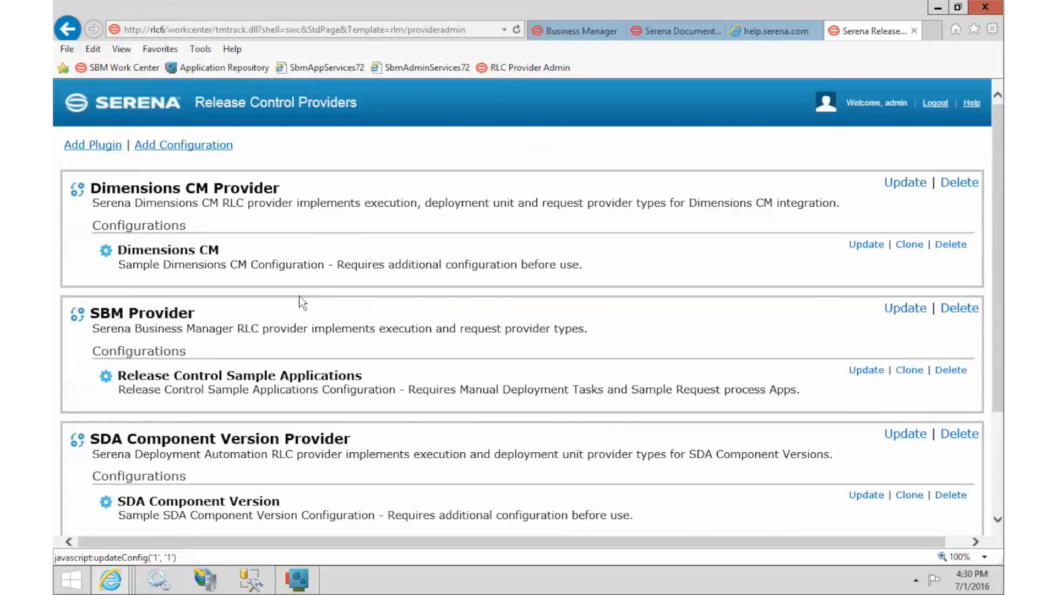
{"action": "left_click", "coordinate": [864, 246]}
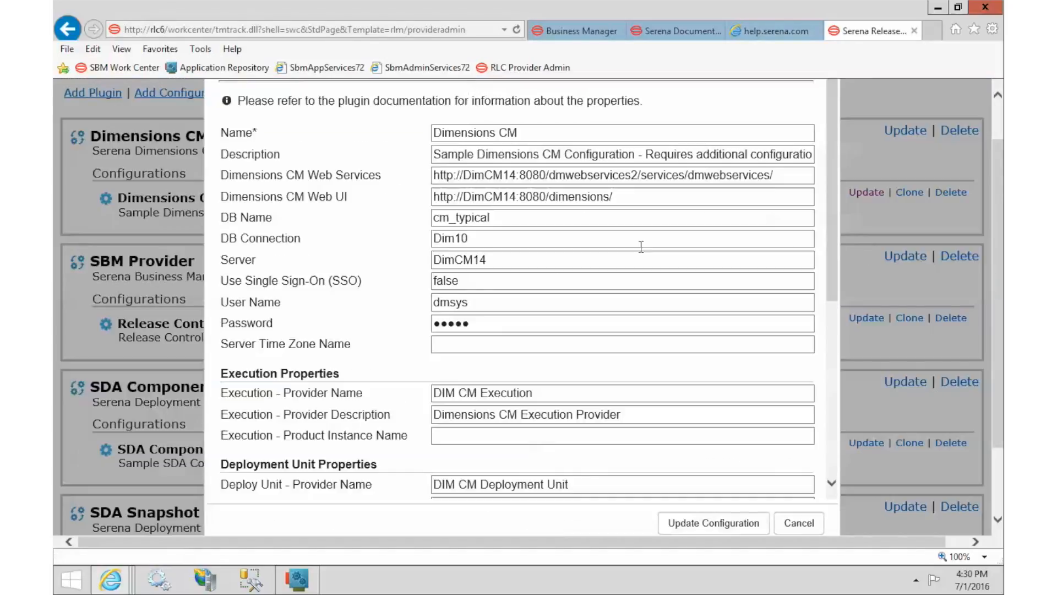
{"action": "scroll", "coordinate": [380, 270], "scroll_direction": "down", "scroll_amount": 5}
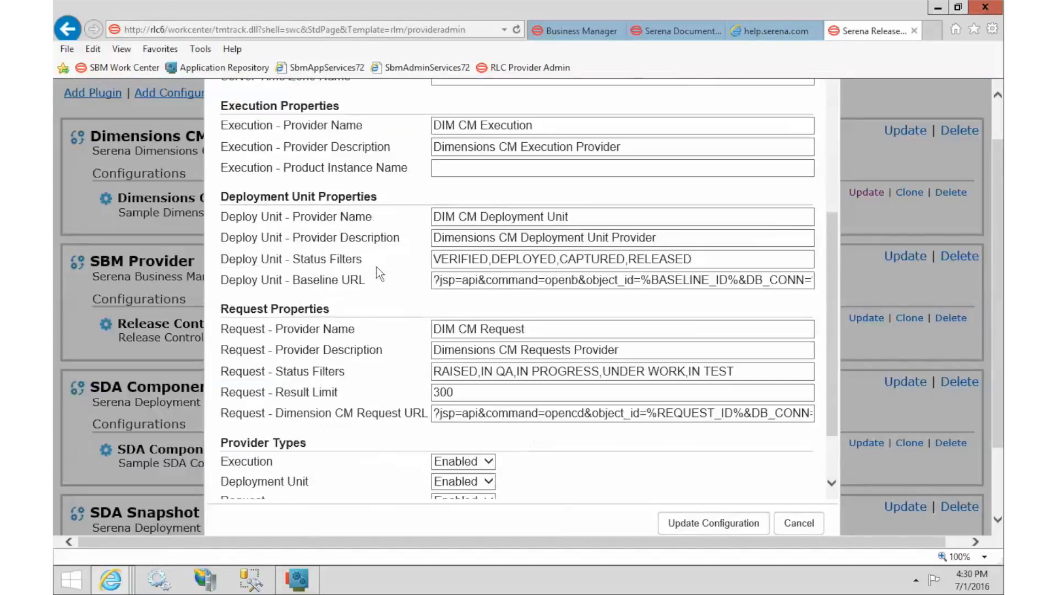
{"action": "triple_click", "coordinate": [237, 192]}
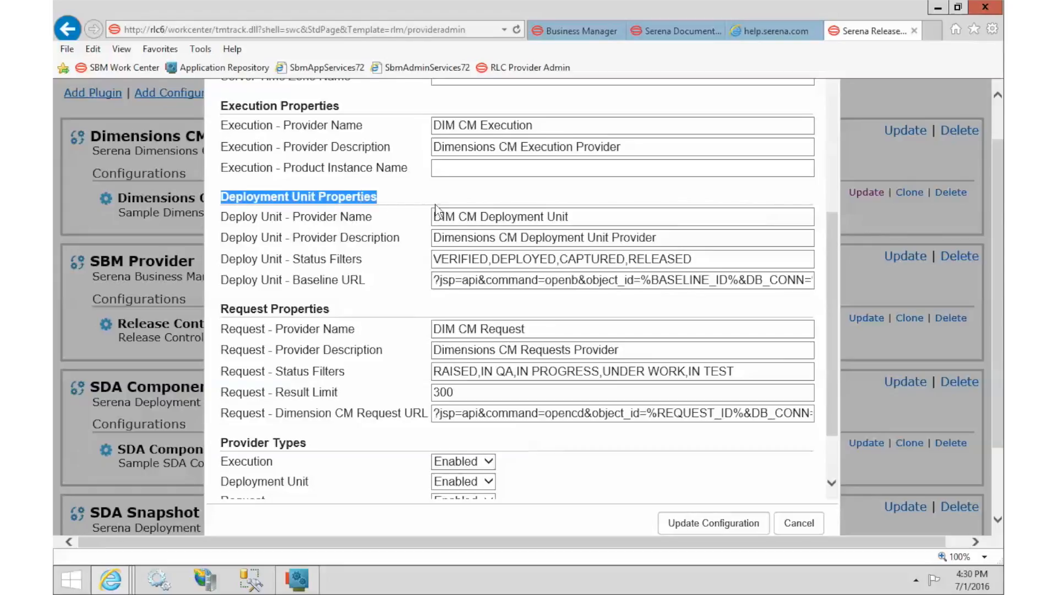
{"action": "left_click_drag", "start_coordinate": [435, 216], "coordinate": [591, 218]}
{"action": "left_click_drag", "start_coordinate": [439, 238], "coordinate": [676, 241]}
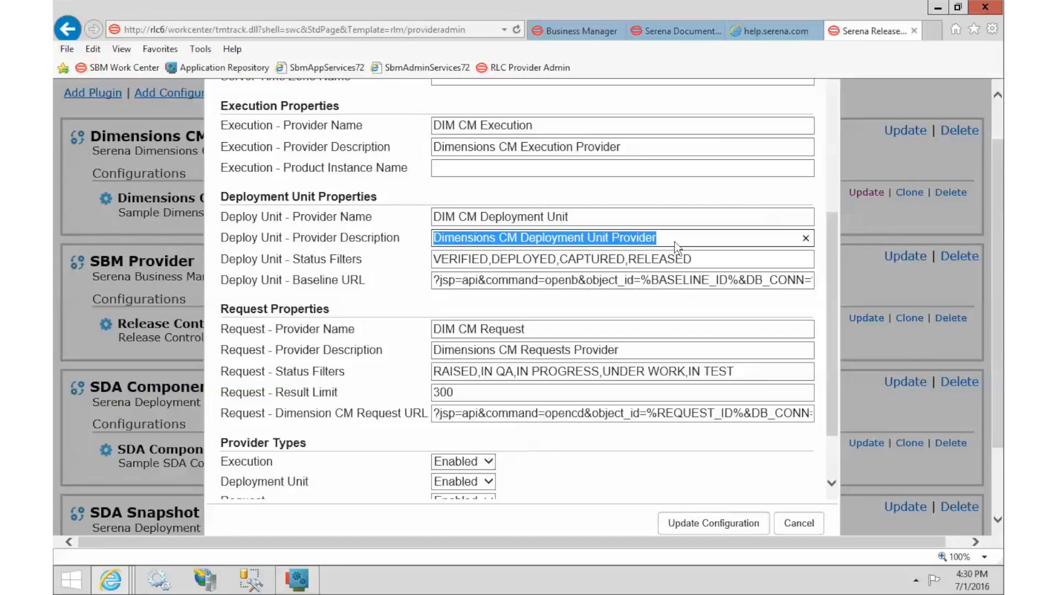
{"action": "left_click", "coordinate": [572, 32]}
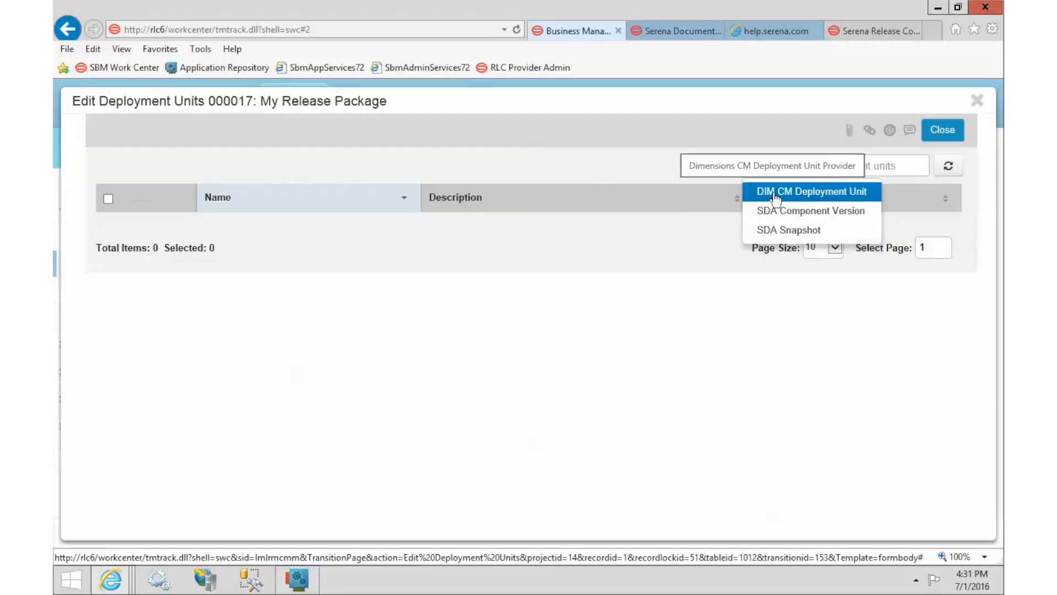
Step: Add the QLARIUS:MAIN_JAVA_TIP baseline from DIM CM product QLARIUS as a deployment unit
{"action": "left_click", "coordinate": [776, 194]}
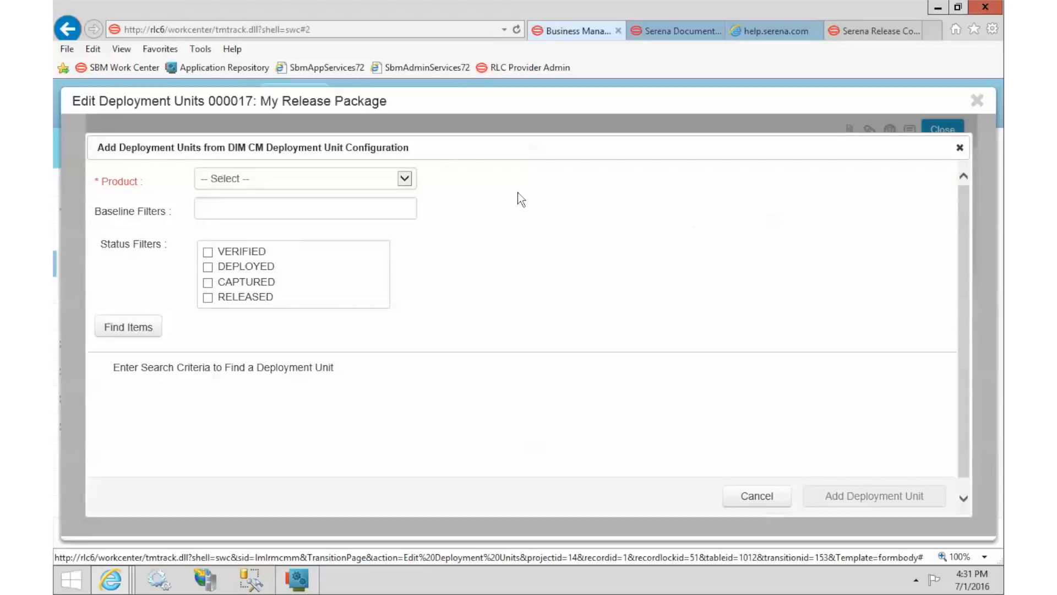
{"action": "left_click", "coordinate": [404, 181]}
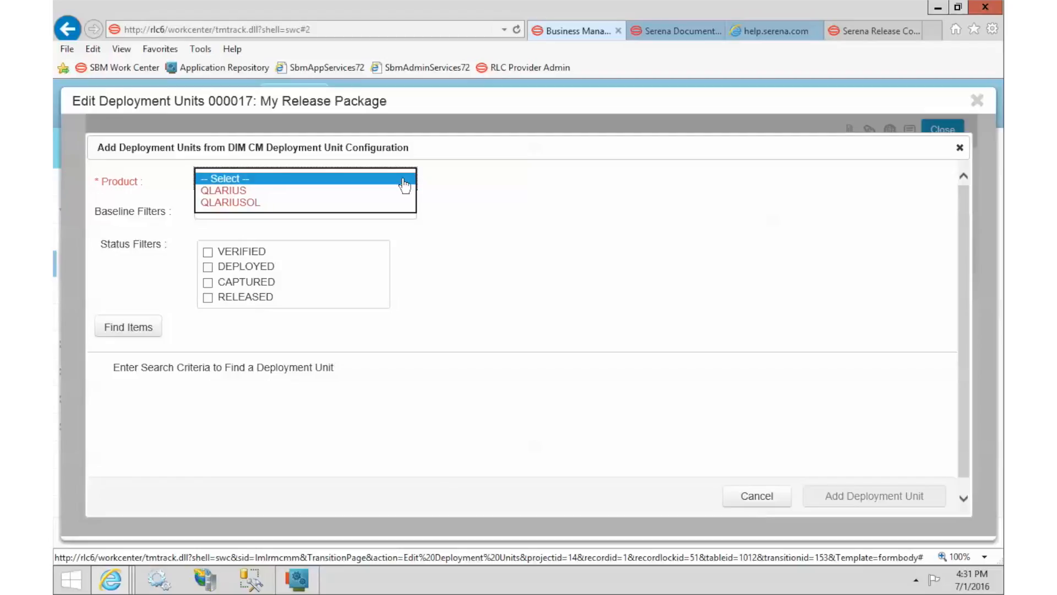
{"action": "left_click", "coordinate": [223, 190]}
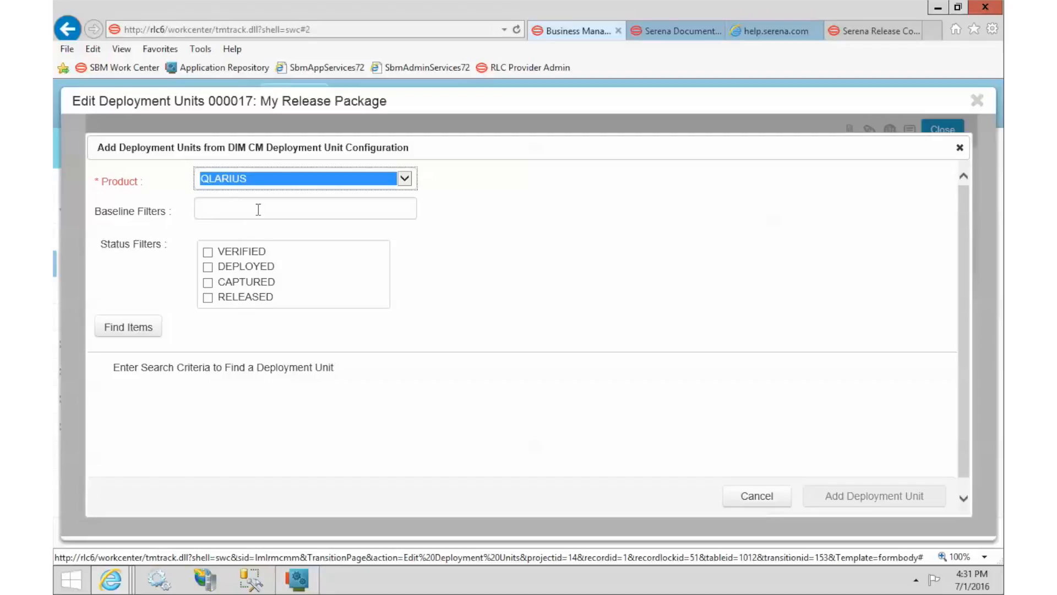
{"action": "left_click", "coordinate": [122, 332]}
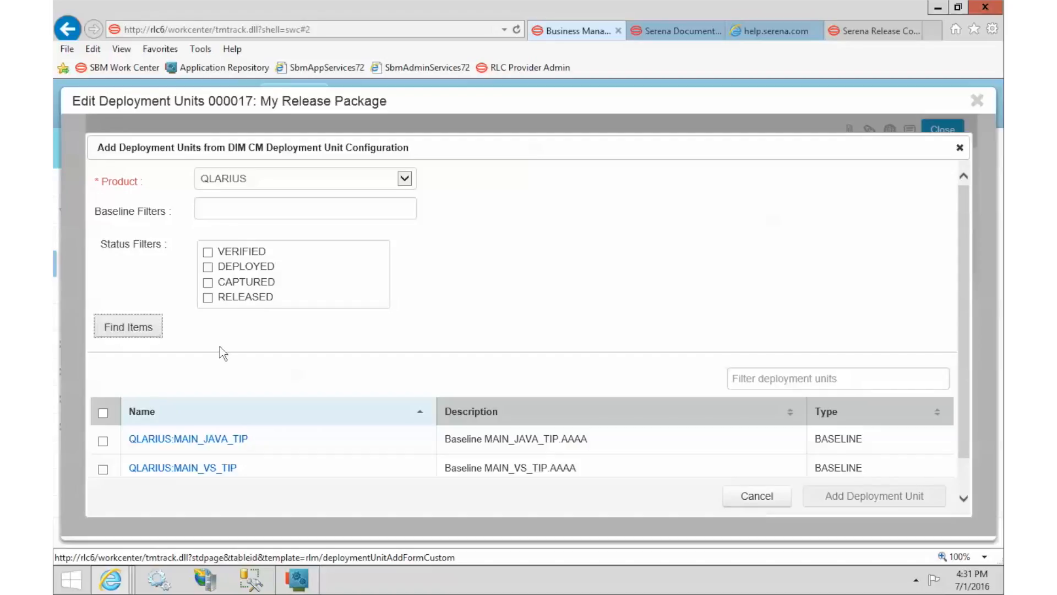
{"action": "left_click_drag", "start_coordinate": [967, 193], "coordinate": [969, 278]}
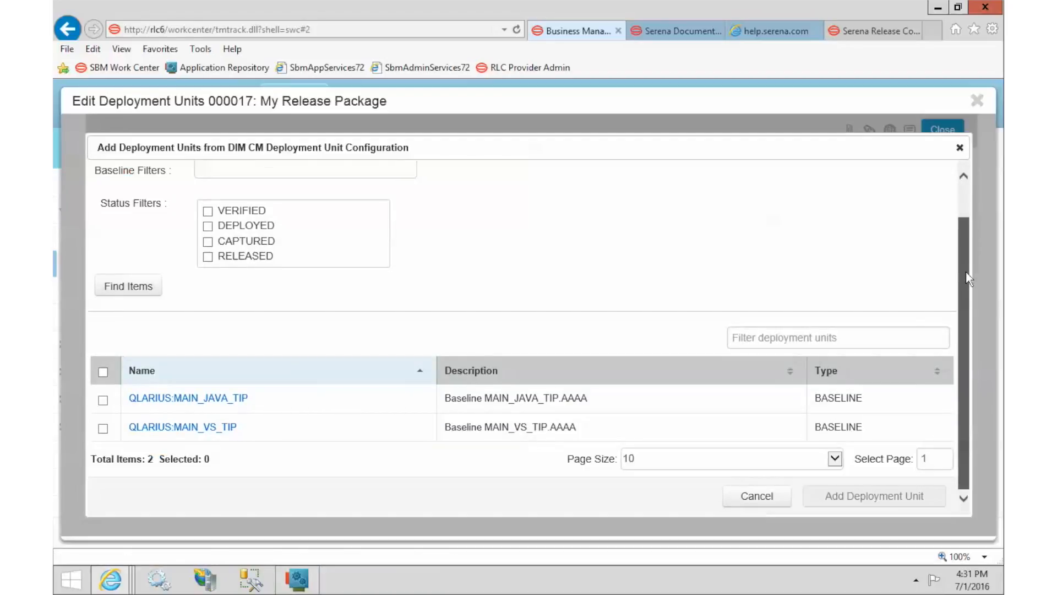
{"action": "left_click_drag", "start_coordinate": [966, 272], "coordinate": [967, 273]}
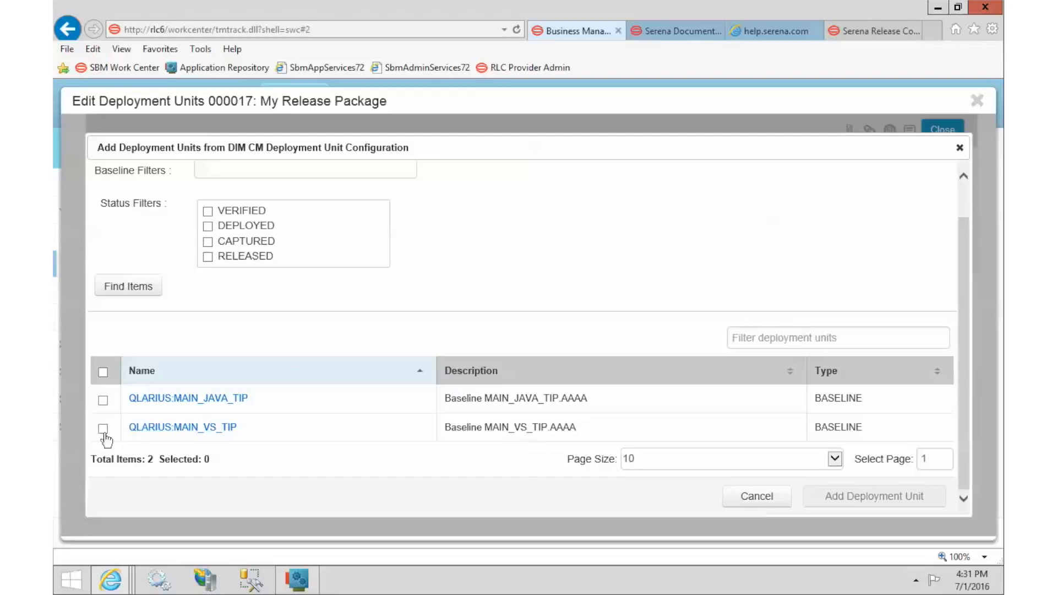
{"action": "left_click", "coordinate": [103, 401]}
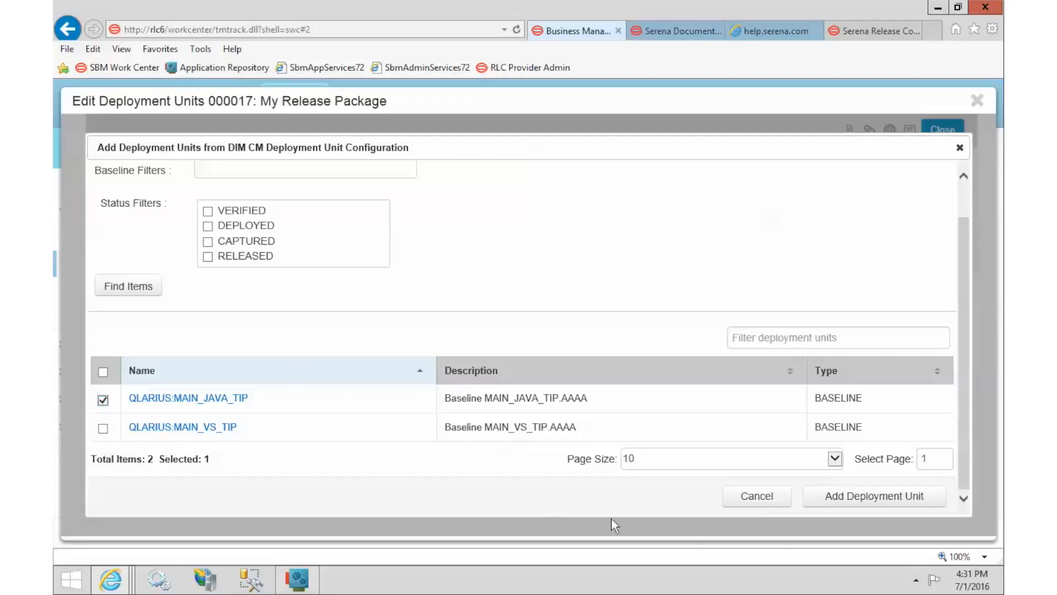
{"action": "left_click", "coordinate": [830, 497]}
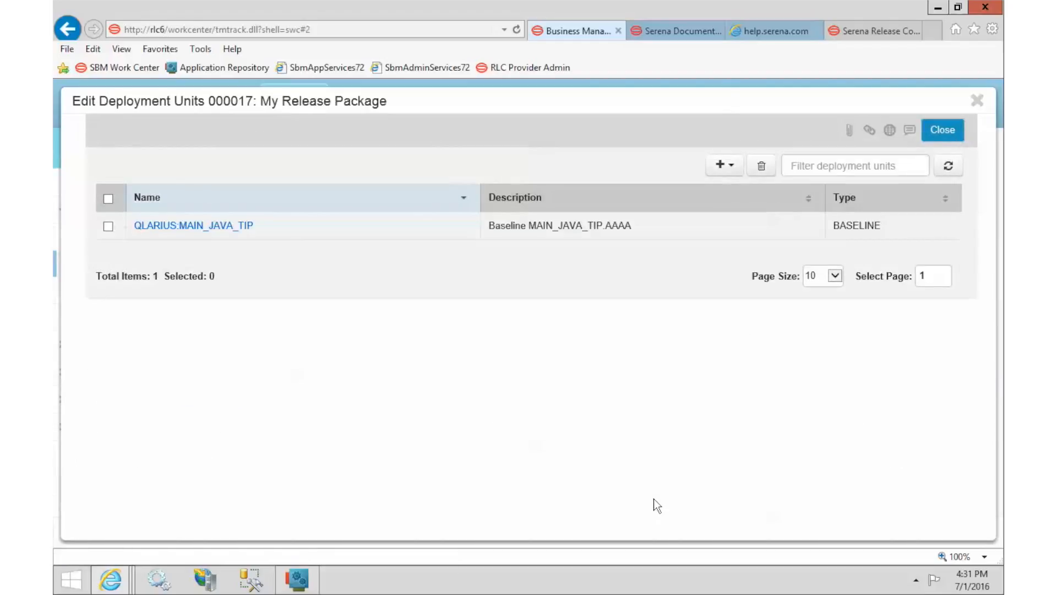
Step: Close the deployment units editor and open Edit Deployment Tasks for My Release Package
{"action": "left_click", "coordinate": [943, 131]}
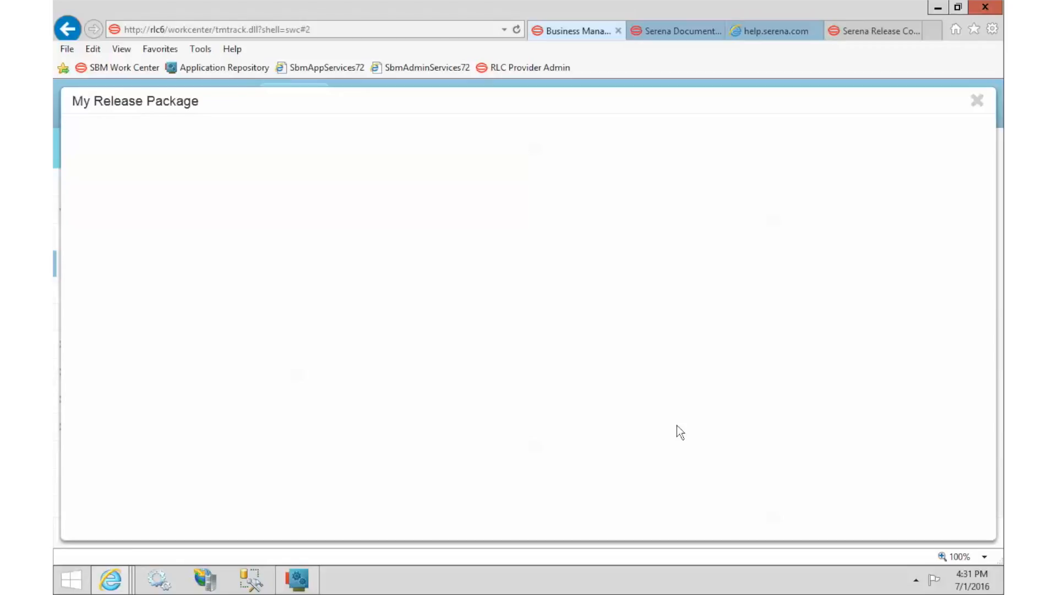
{"action": "scroll", "coordinate": [680, 433], "scroll_direction": "down", "scroll_amount": 3}
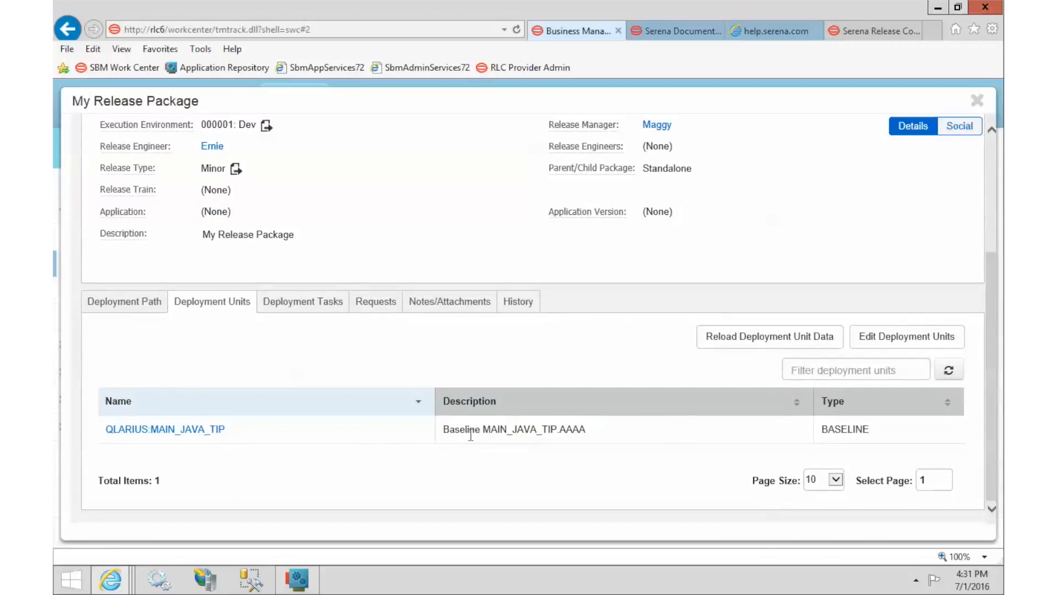
{"action": "left_click", "coordinate": [302, 304]}
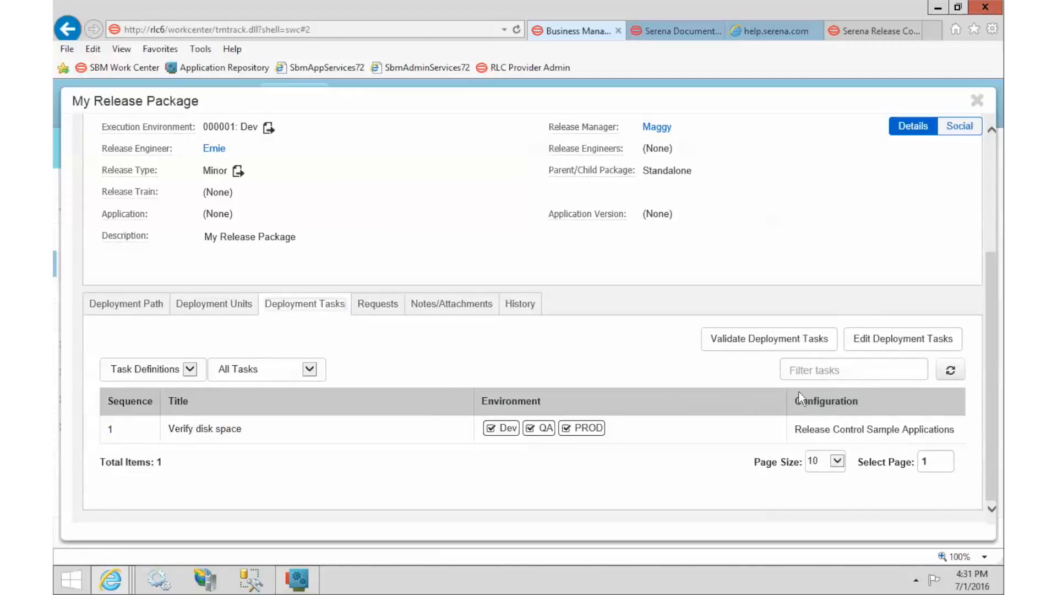
{"action": "left_click", "coordinate": [903, 344]}
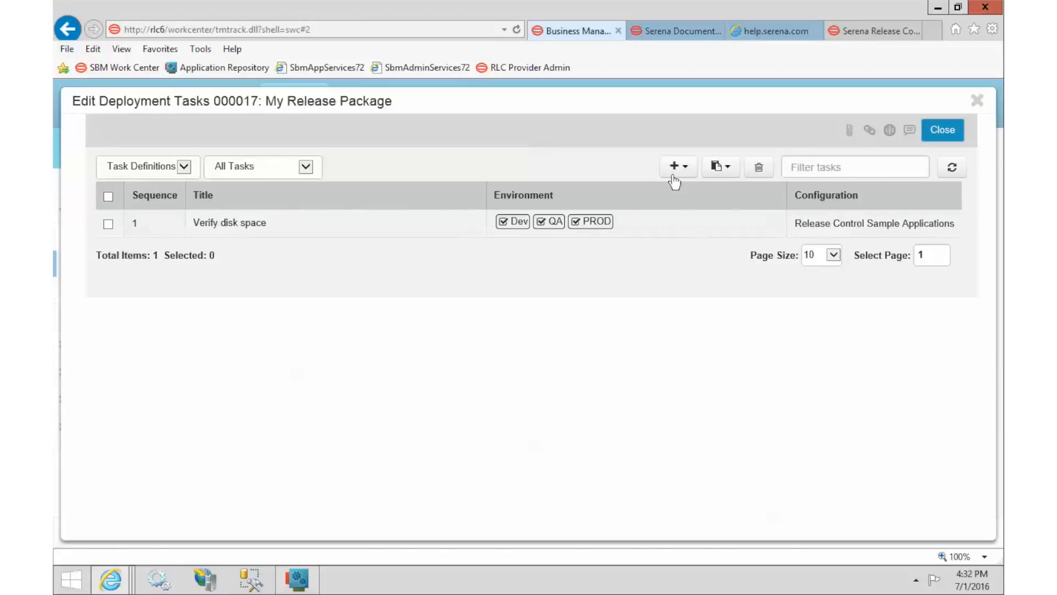
Step: Create a DIM CM Execution task titled 'Promote application' with action Promote
{"action": "left_click", "coordinate": [674, 168]}
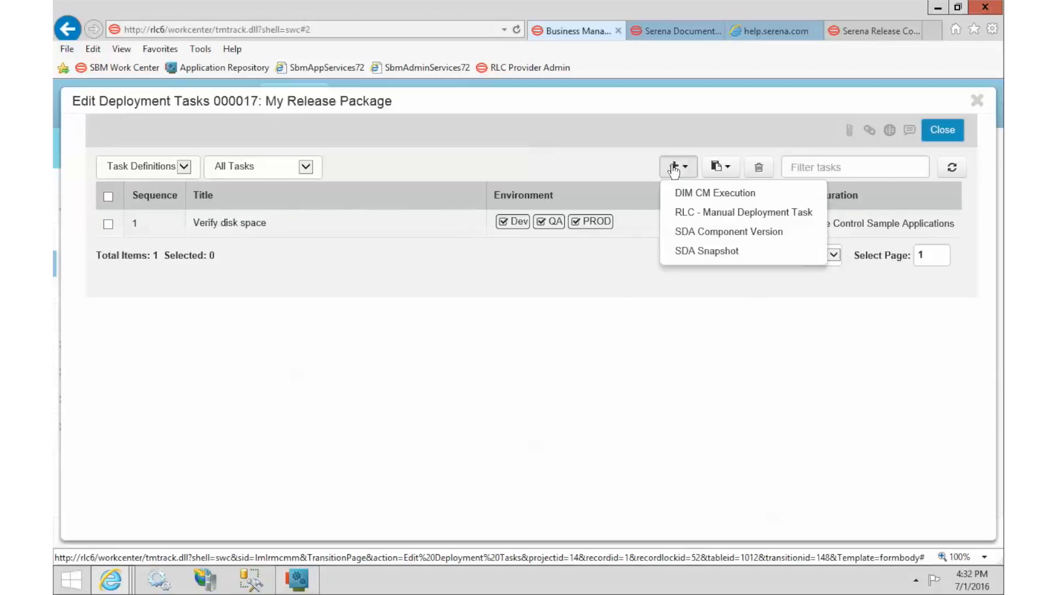
{"action": "left_click", "coordinate": [685, 195]}
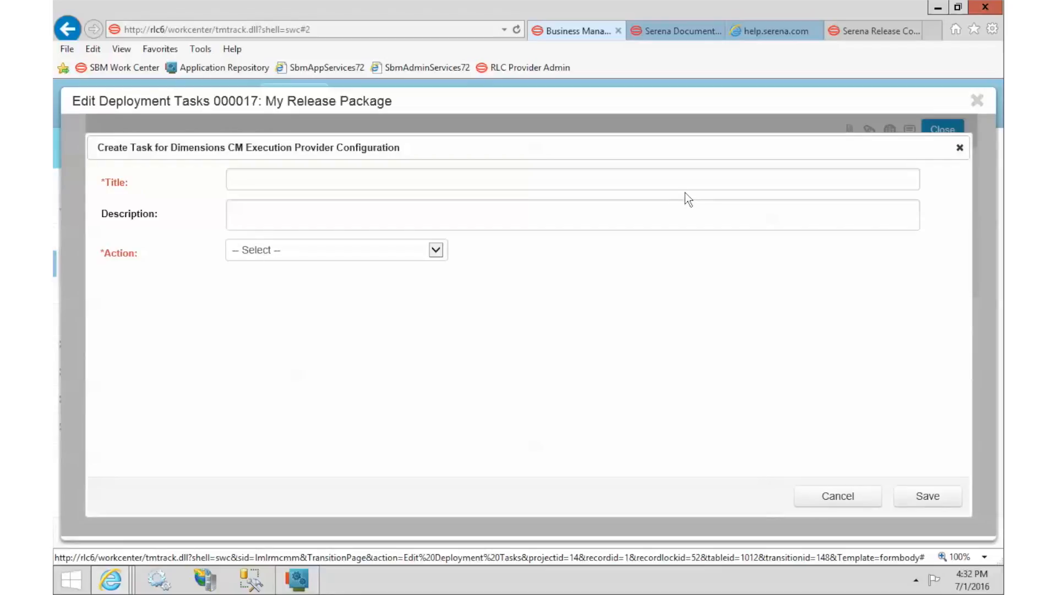
{"action": "left_click", "coordinate": [682, 183]}
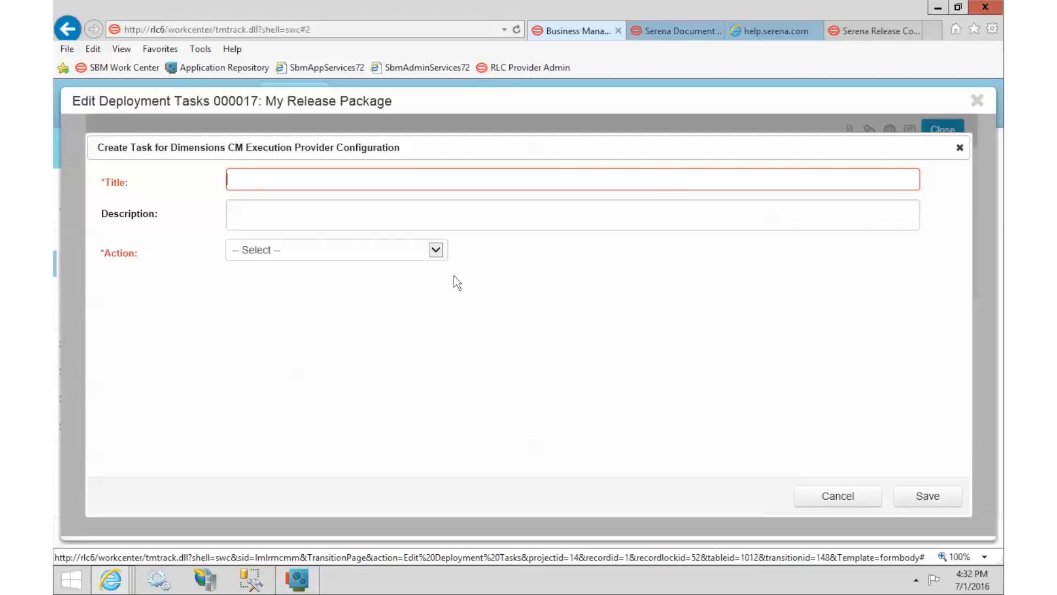
{"action": "left_click", "coordinate": [344, 252]}
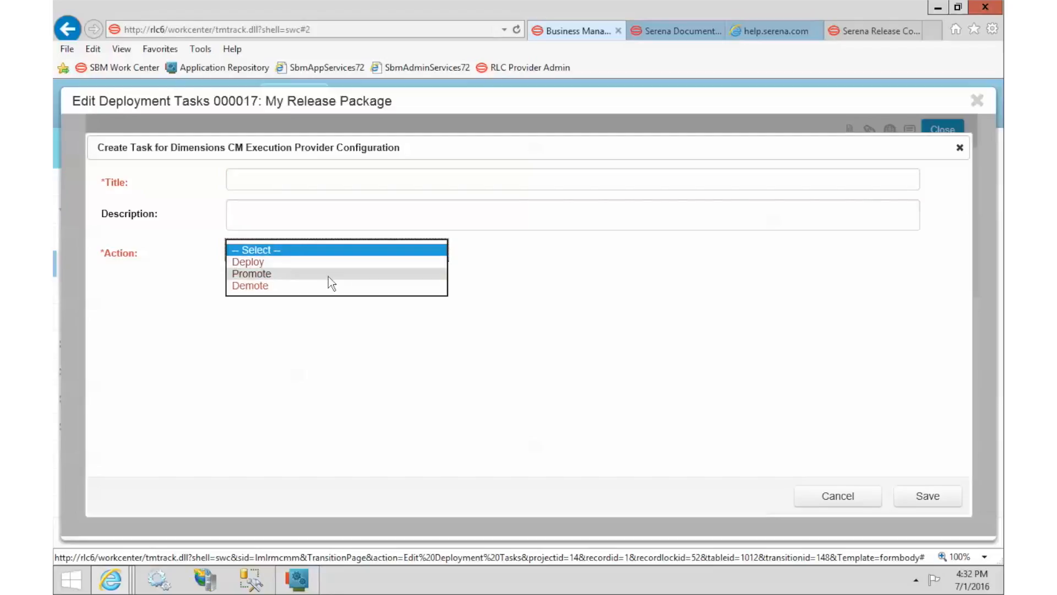
{"action": "left_click", "coordinate": [328, 273]}
{"action": "left_click", "coordinate": [310, 178]}
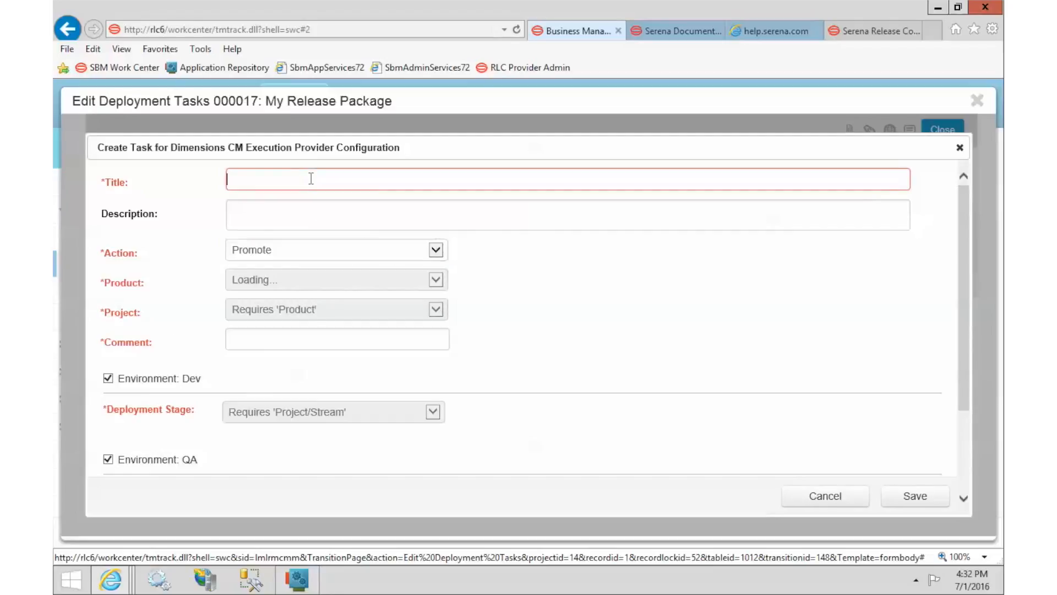
{"action": "type", "text": "Promote application"}
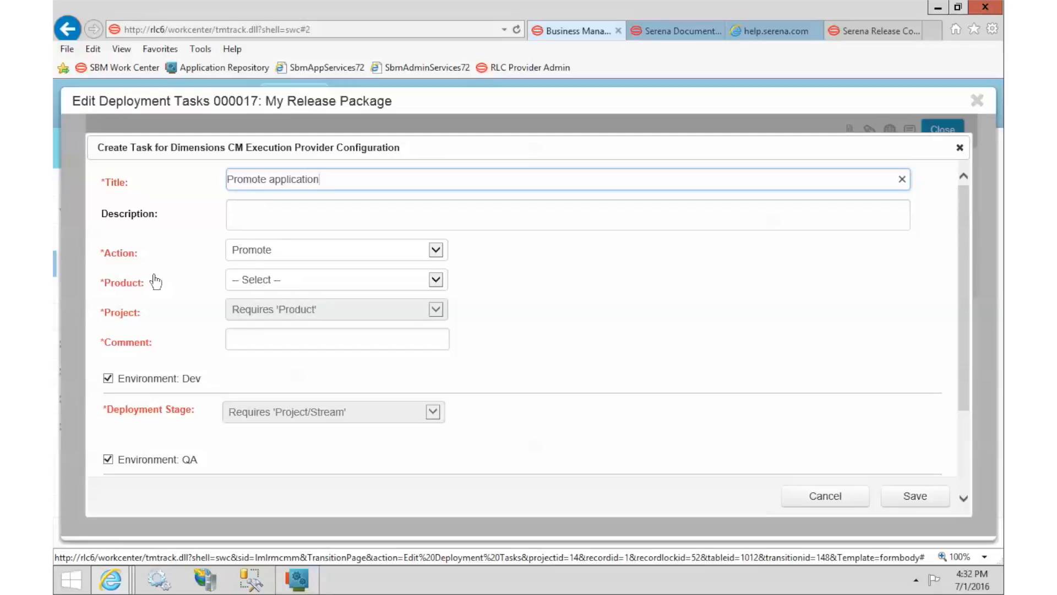
Step: Set product QLARIUS, project QLARIUS:MAINLINE_JAVA_PRJ and comment 'My comment' on the task
{"action": "left_click", "coordinate": [242, 283]}
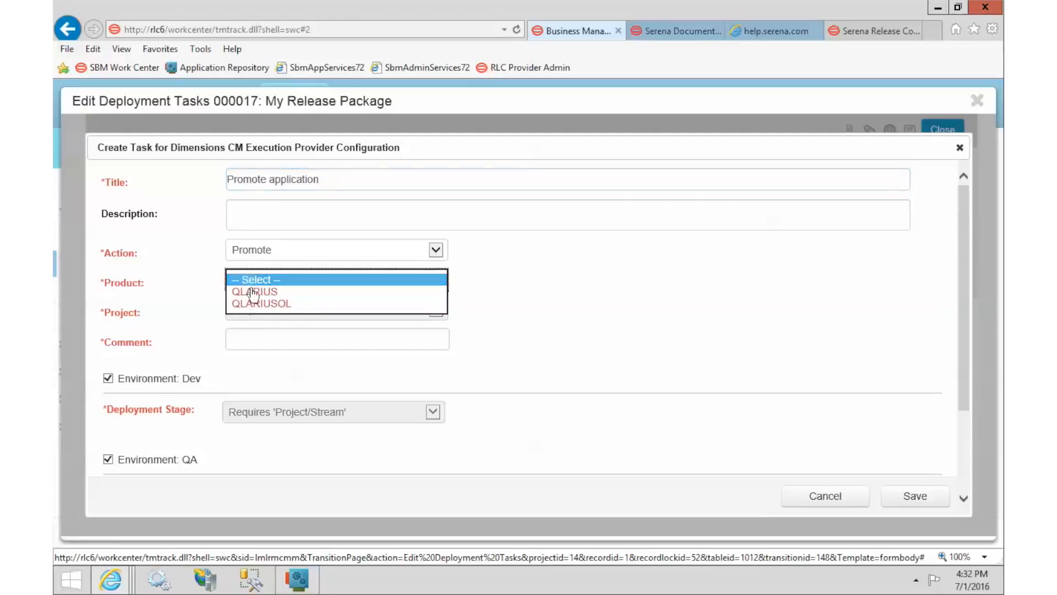
{"action": "left_click", "coordinate": [299, 292]}
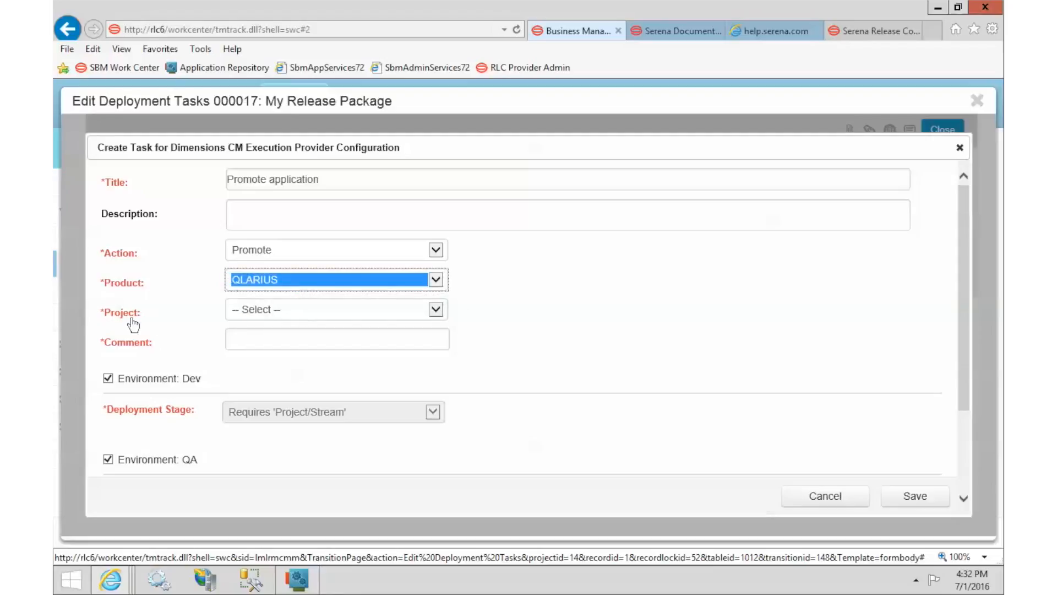
{"action": "left_click", "coordinate": [323, 315]}
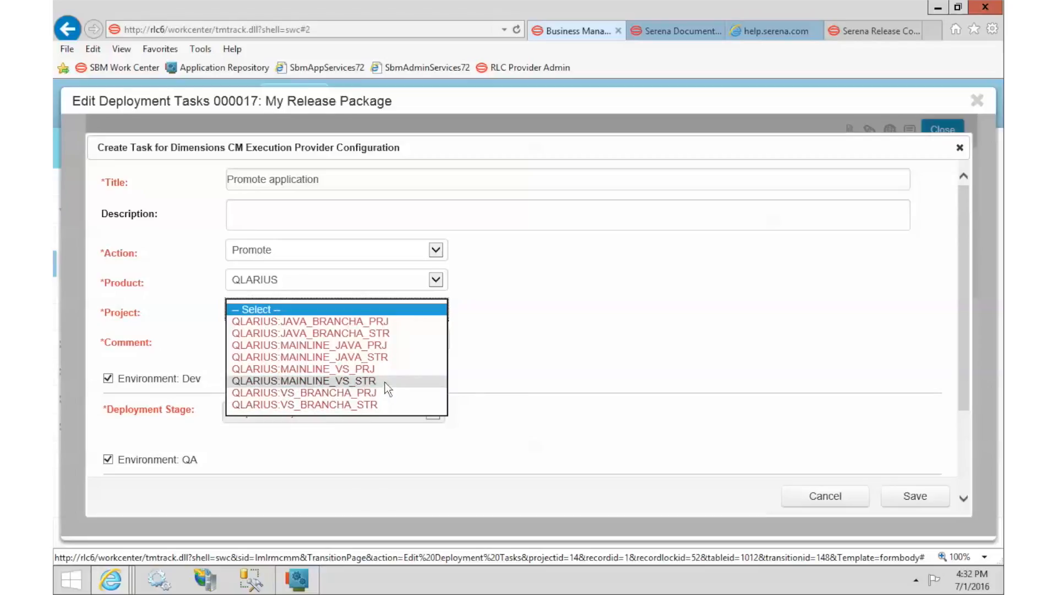
{"action": "left_click", "coordinate": [337, 345]}
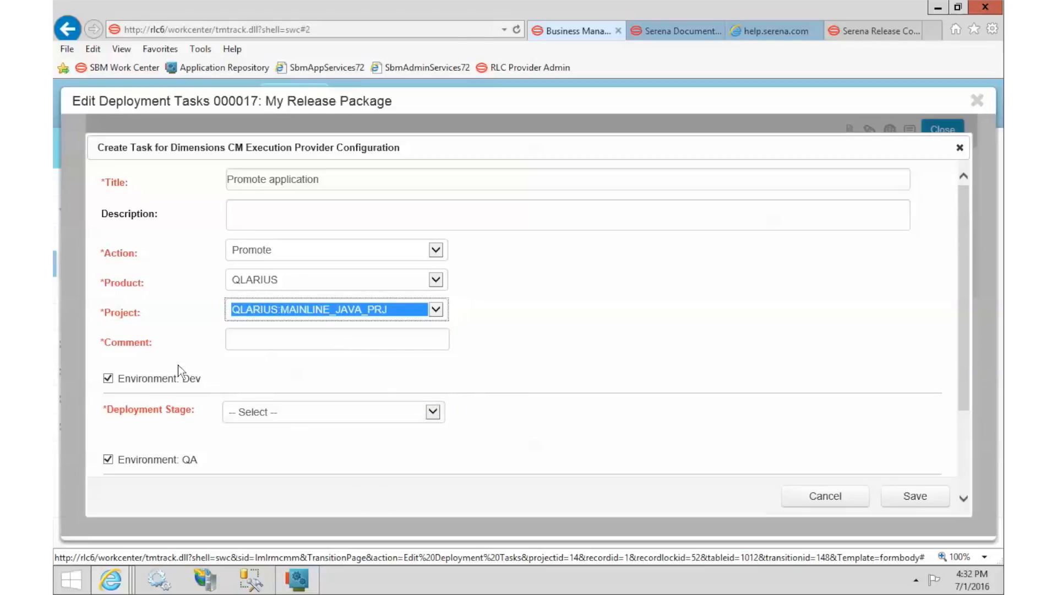
{"action": "left_click", "coordinate": [259, 343]}
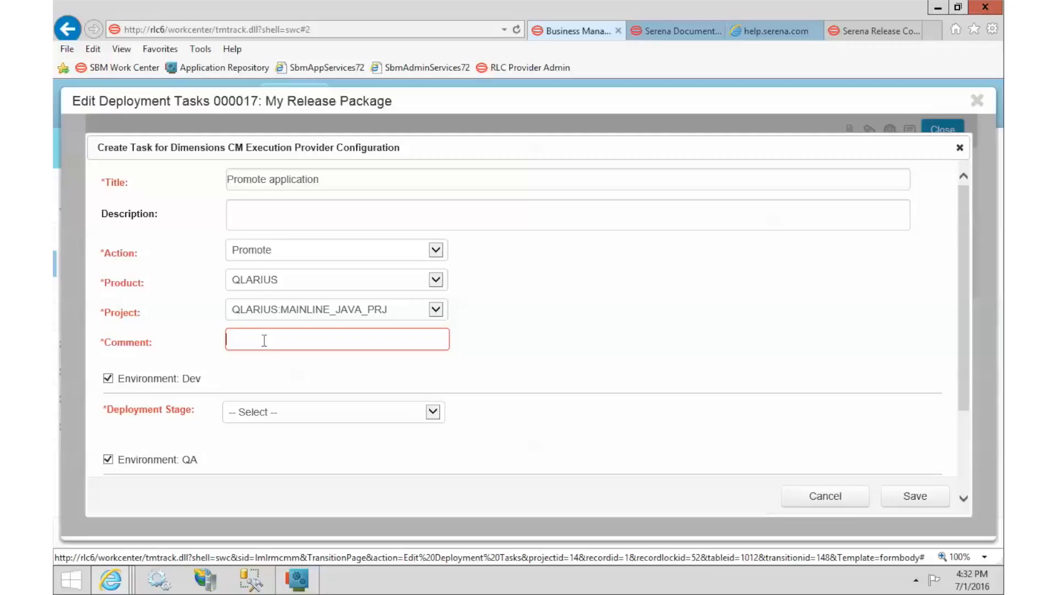
{"action": "type", "text": "My commen"}
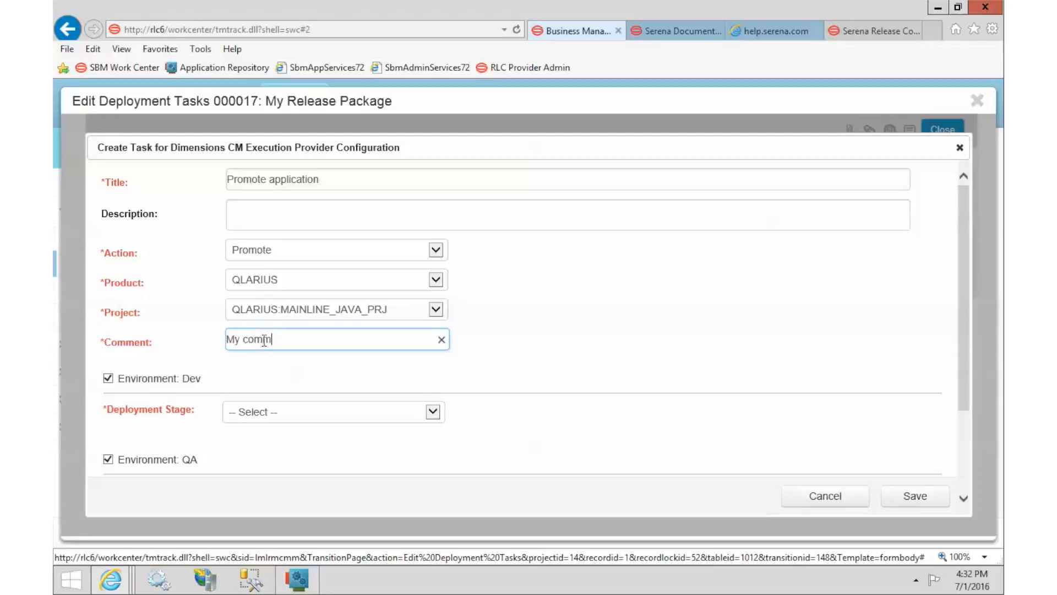
{"action": "type", "text": "t"}
{"action": "left_click_drag", "start_coordinate": [963, 296], "coordinate": [973, 408]}
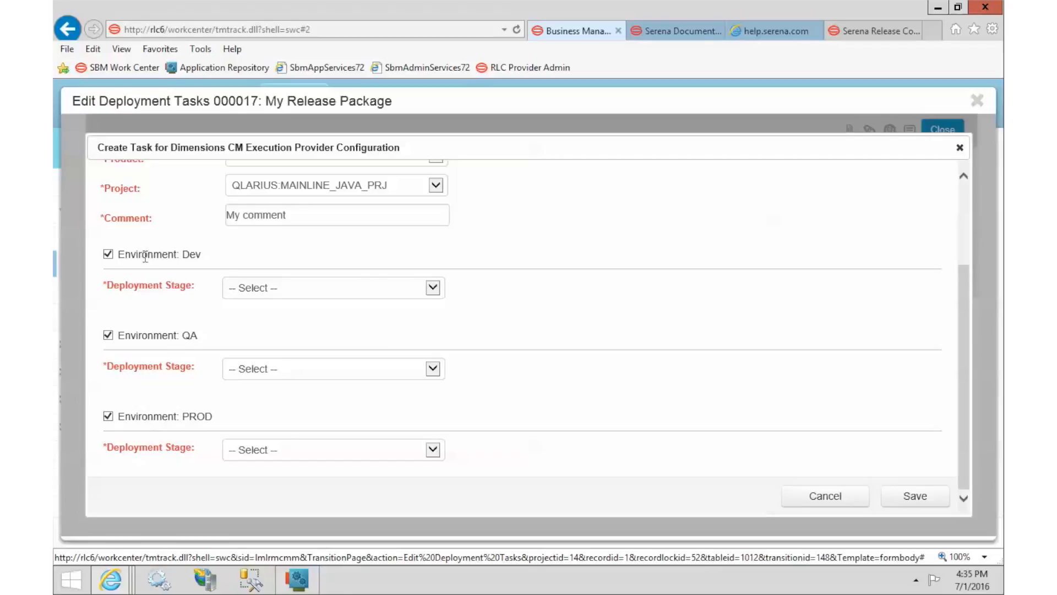
{"action": "scroll", "coordinate": [666, 296], "scroll_direction": "up", "scroll_amount": 3}
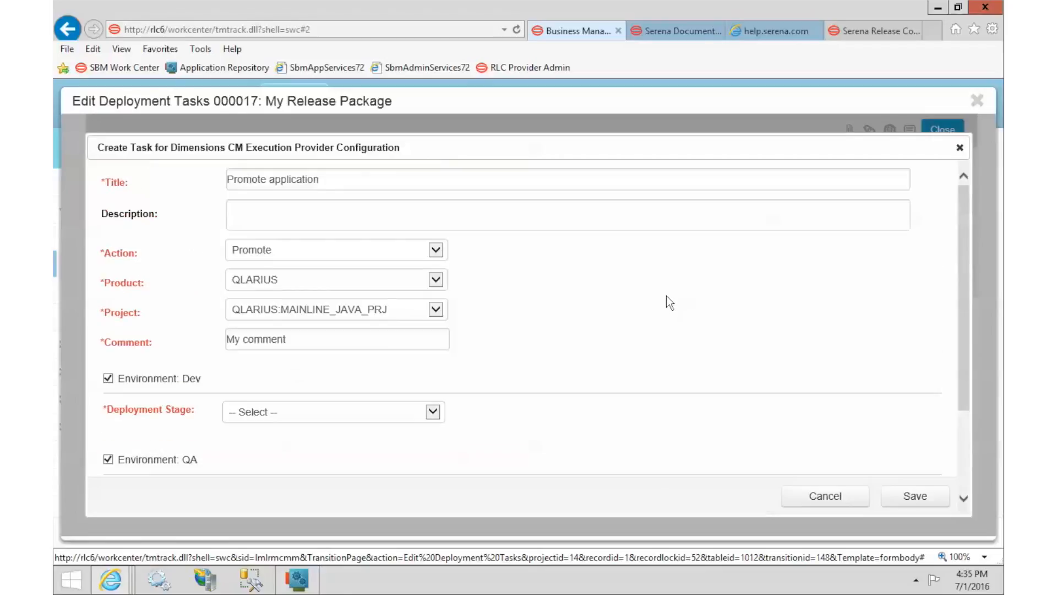
{"action": "left_click_drag", "start_coordinate": [966, 230], "coordinate": [964, 366]}
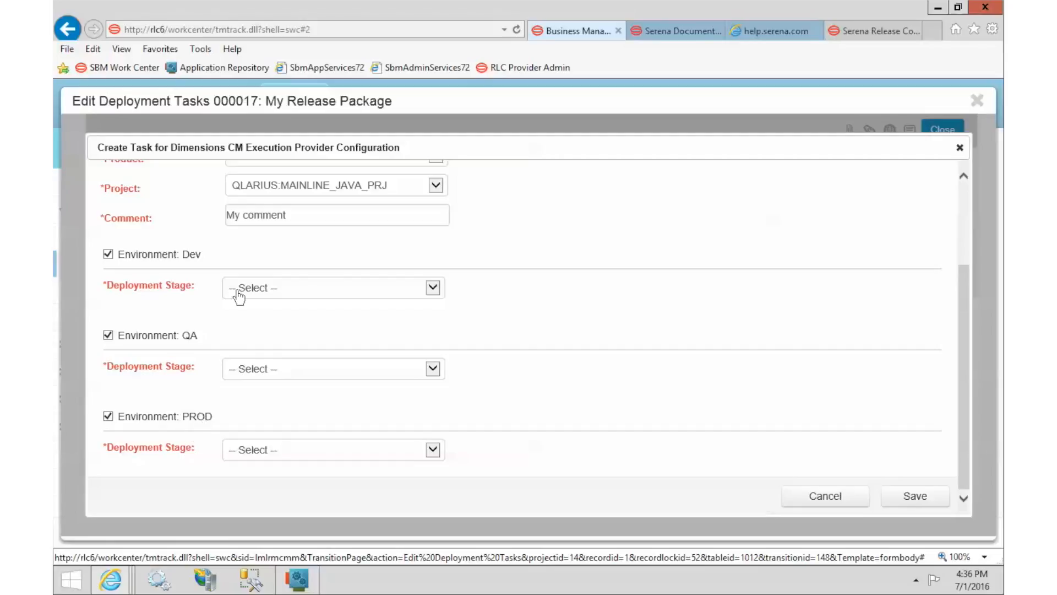
Step: Set deployment stages Dev to DEV, QA to QA and PROD to LIVE, then save the task
{"action": "left_click", "coordinate": [277, 292]}
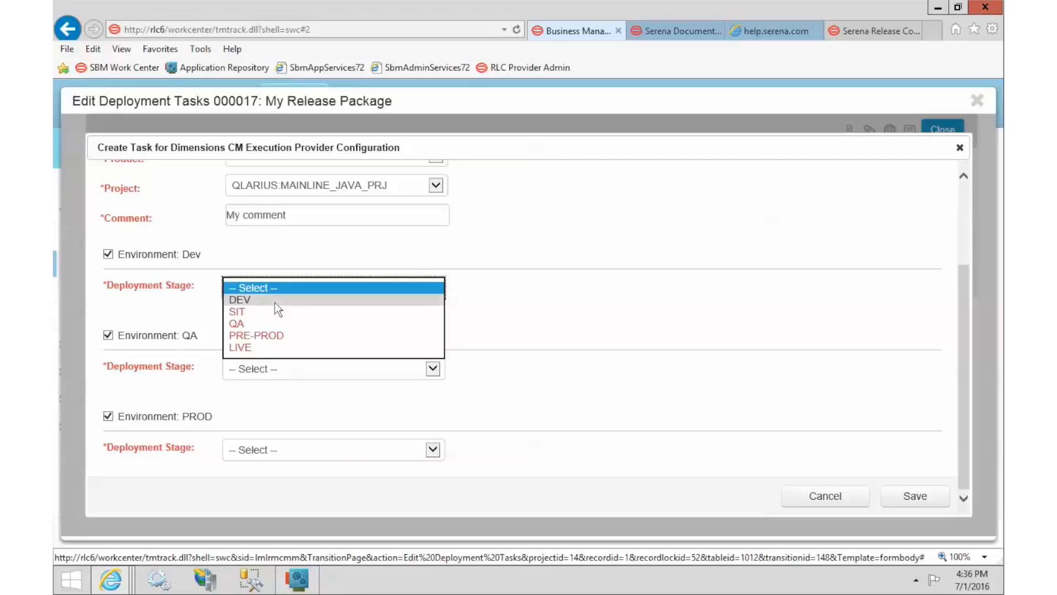
{"action": "left_click", "coordinate": [276, 302]}
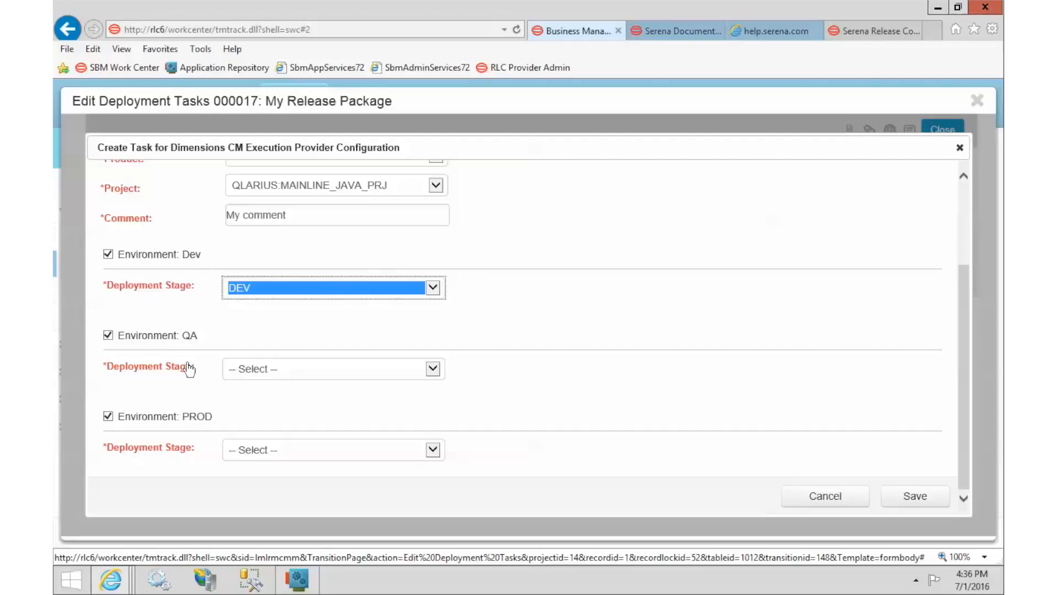
{"action": "left_click", "coordinate": [271, 370]}
{"action": "left_click", "coordinate": [267, 406]}
{"action": "left_click", "coordinate": [261, 454]}
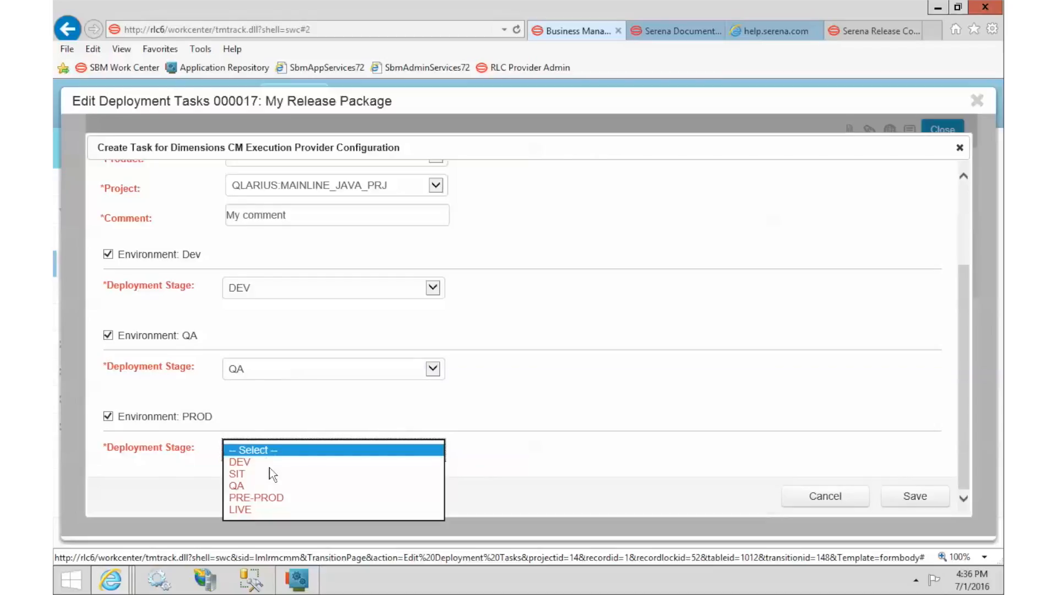
{"action": "left_click", "coordinate": [273, 510]}
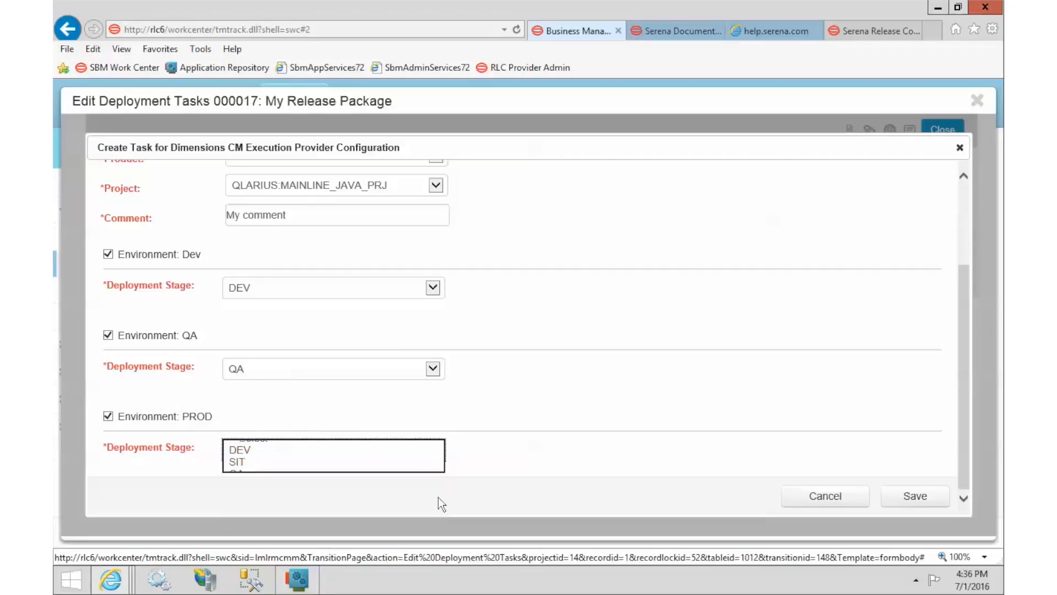
{"action": "left_click", "coordinate": [915, 496]}
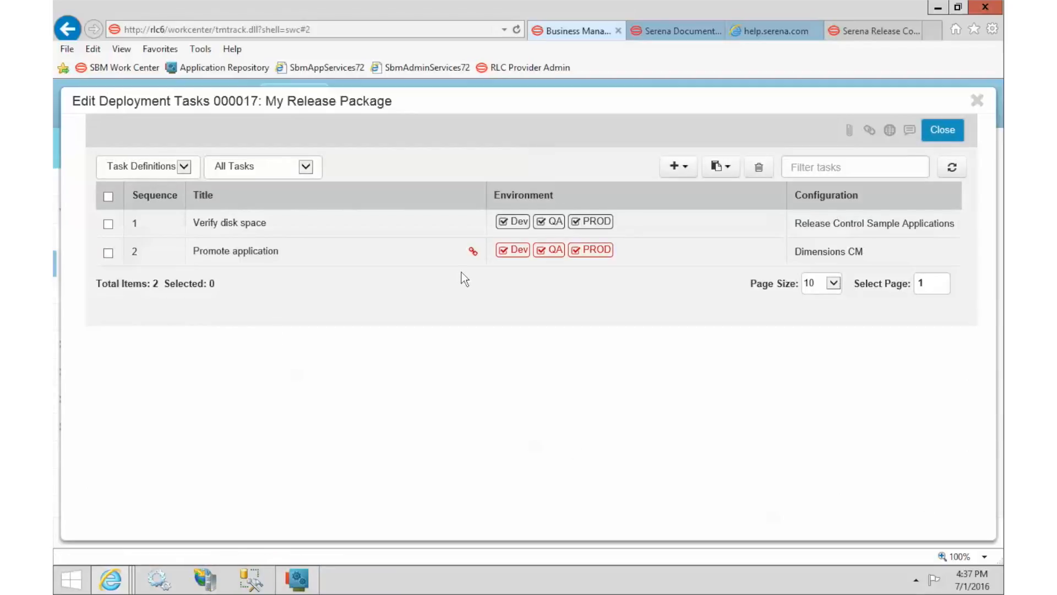
Step: Link the QLARIUS:MAIN_JAVA_TIP baseline to the Promote application task and save
{"action": "mouse_move", "coordinate": [479, 257]}
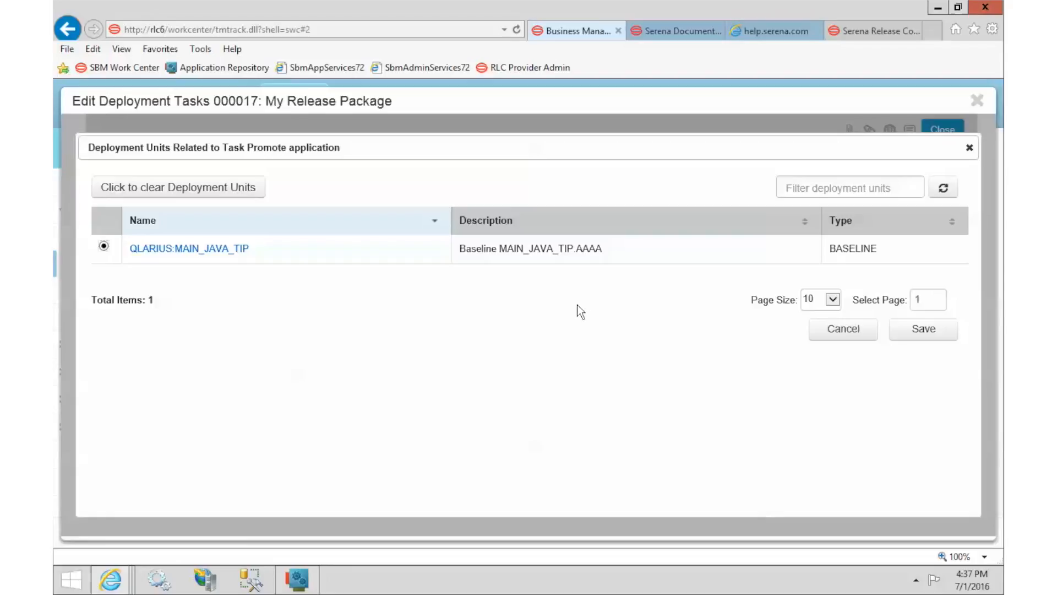
{"action": "left_click", "coordinate": [923, 330]}
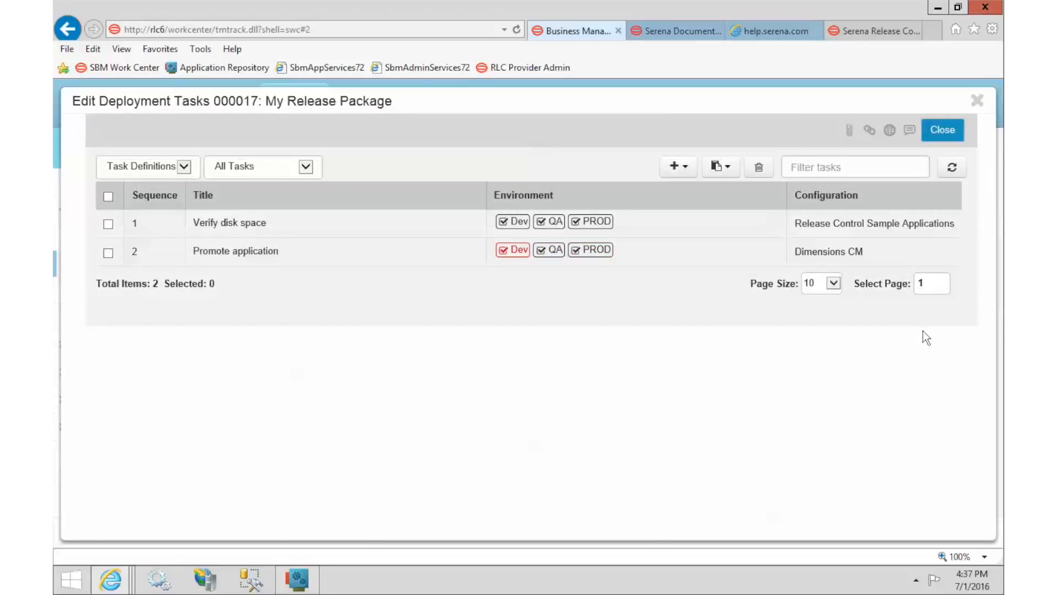
{"action": "left_click", "coordinate": [943, 131]}
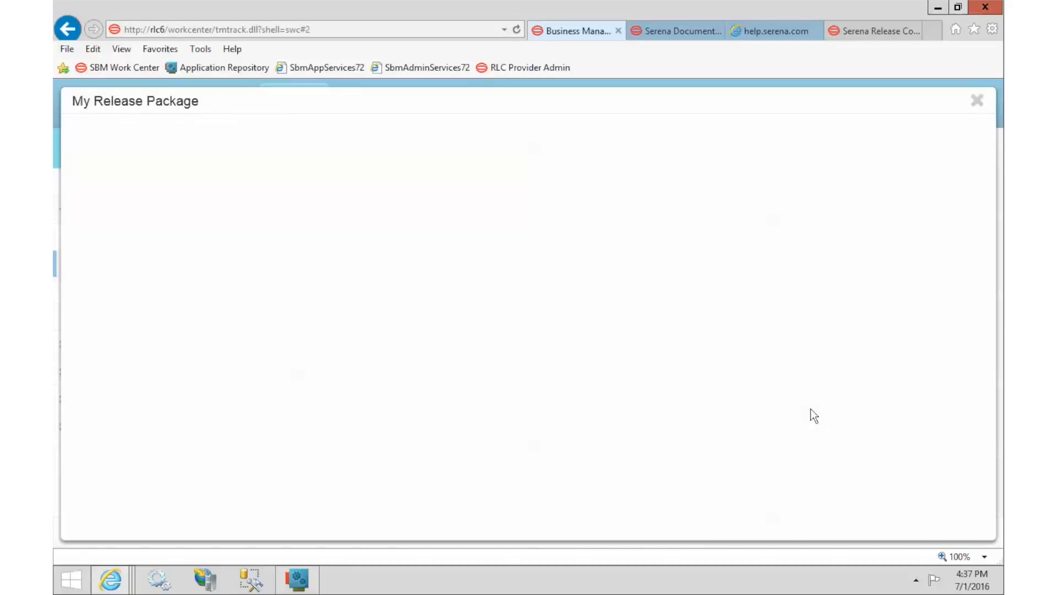
{"action": "scroll", "coordinate": [810, 408], "scroll_direction": "down", "scroll_amount": 4}
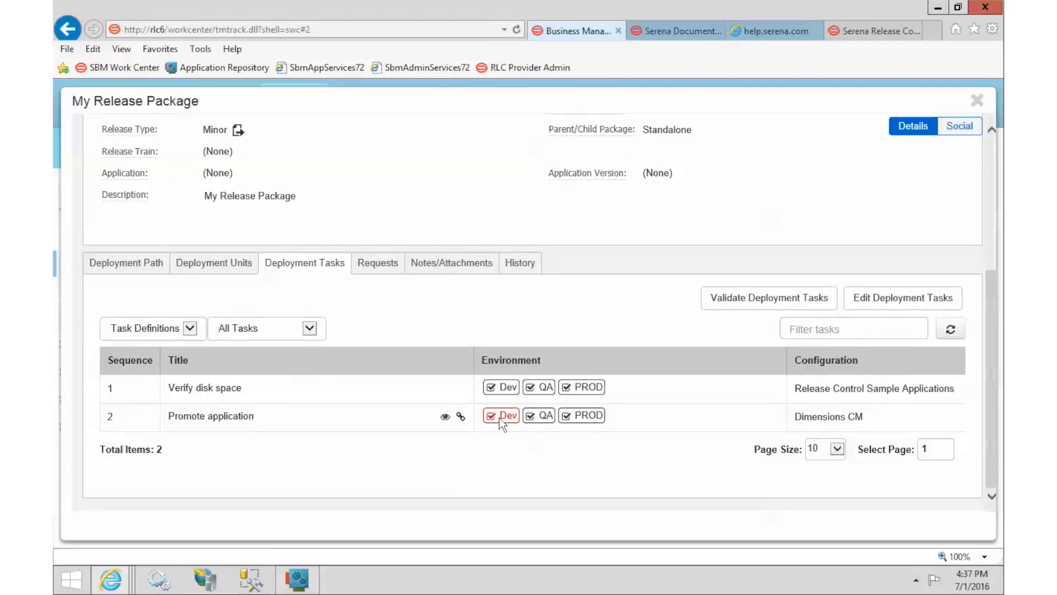
{"action": "mouse_move", "coordinate": [502, 420]}
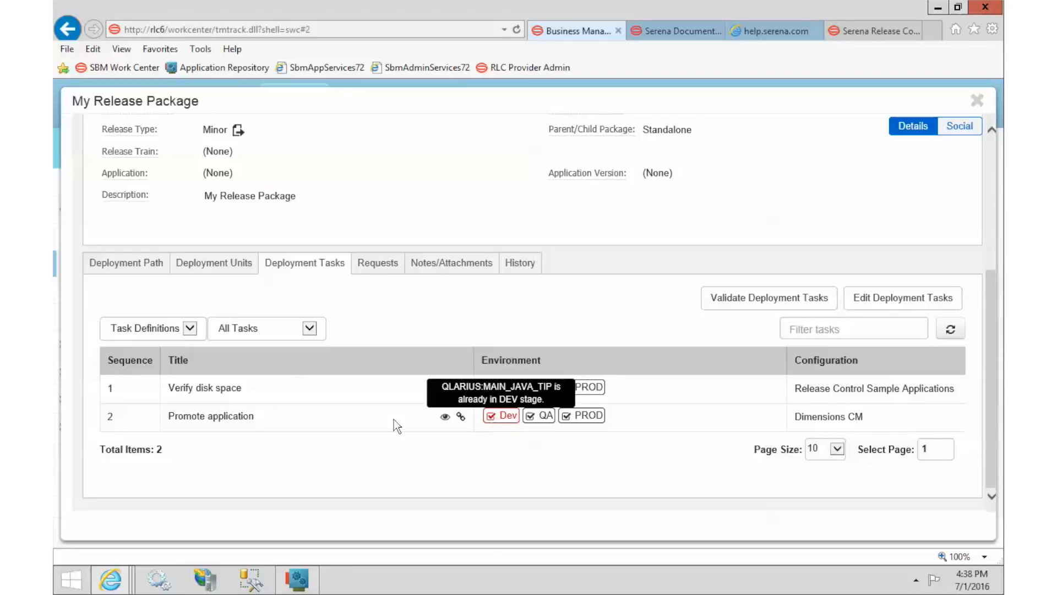
{"action": "left_click", "coordinate": [935, 297]}
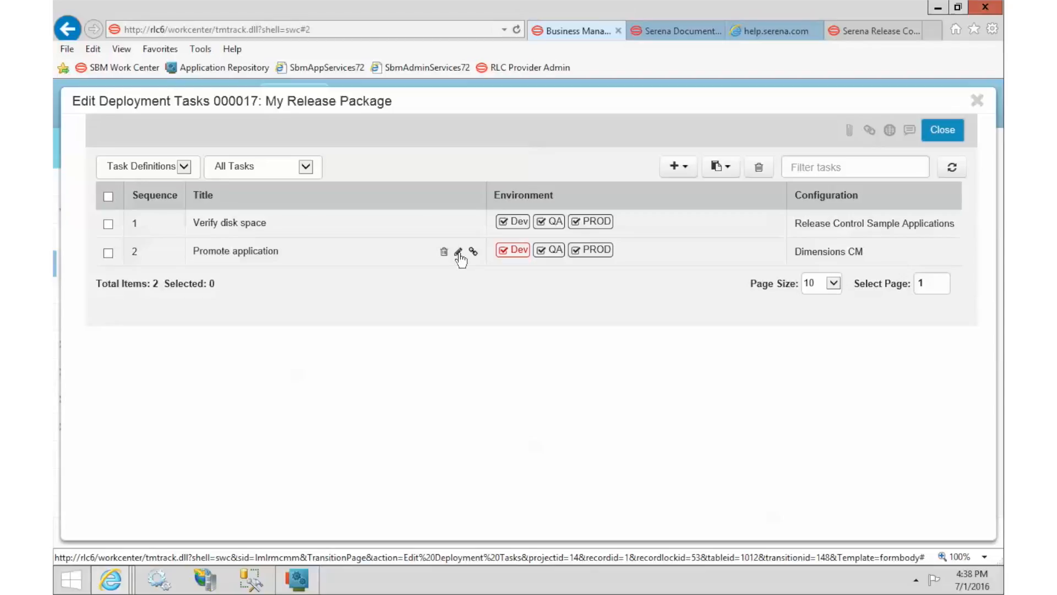
Step: Uncheck the Dev environment on Promote application, save it, and close the task editor
{"action": "left_click", "coordinate": [458, 252]}
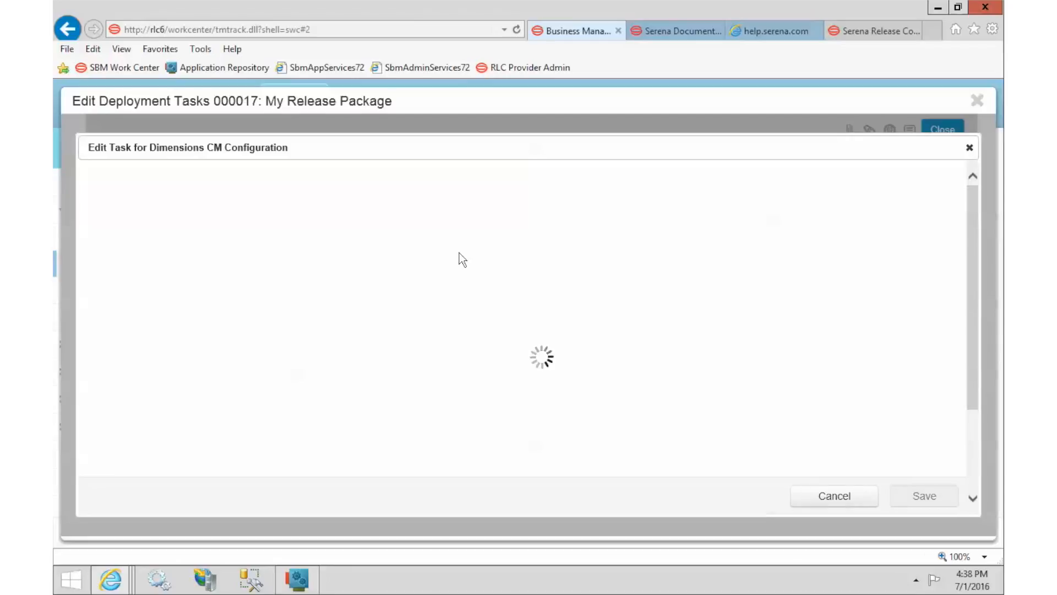
{"action": "scroll", "coordinate": [441, 326], "scroll_direction": "down", "scroll_amount": 3}
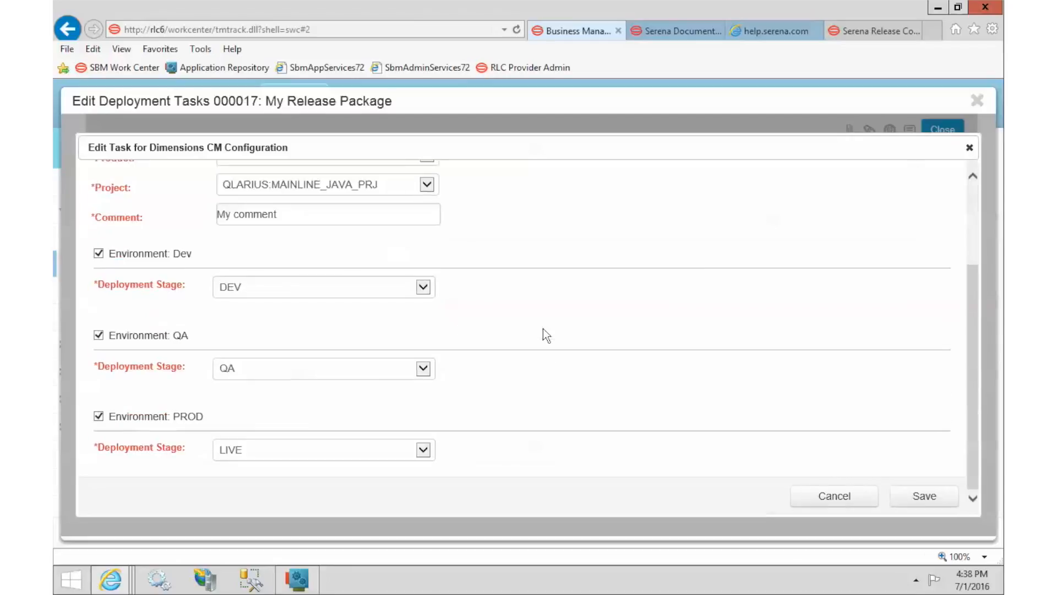
{"action": "left_click", "coordinate": [98, 254]}
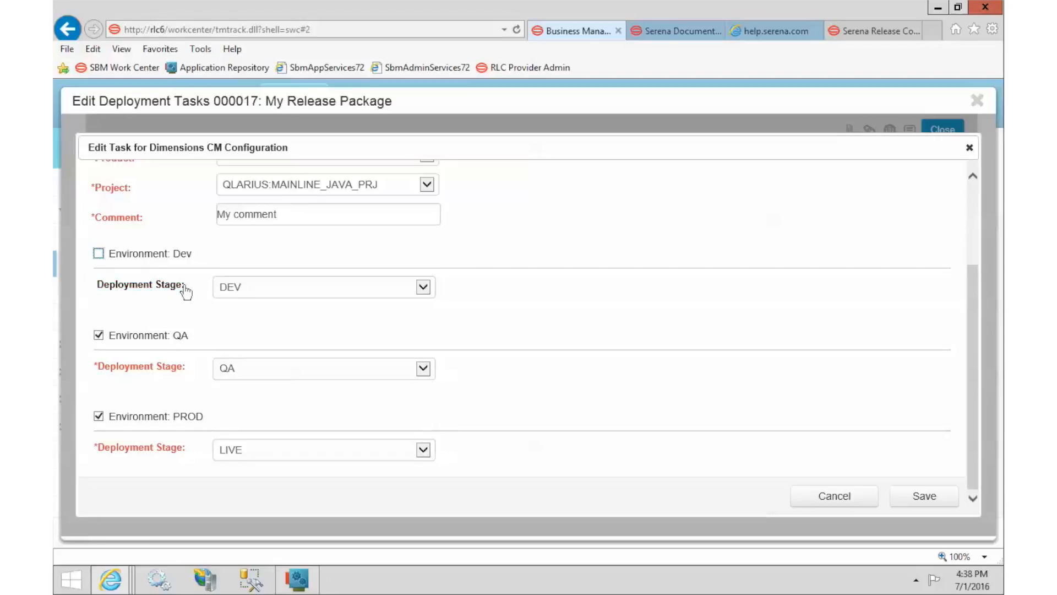
{"action": "left_click", "coordinate": [917, 497]}
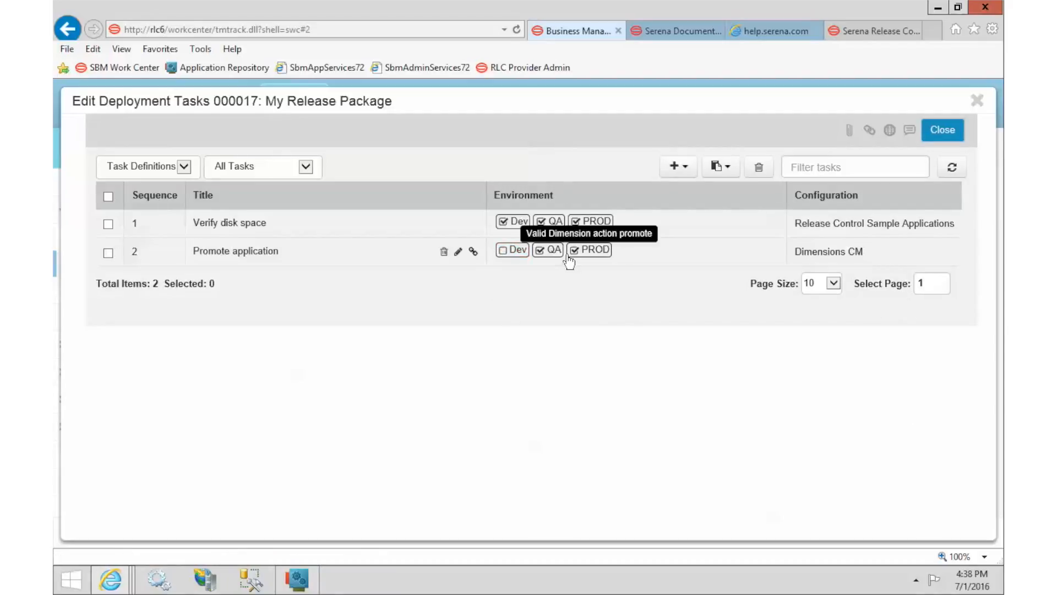
{"action": "left_click", "coordinate": [949, 134]}
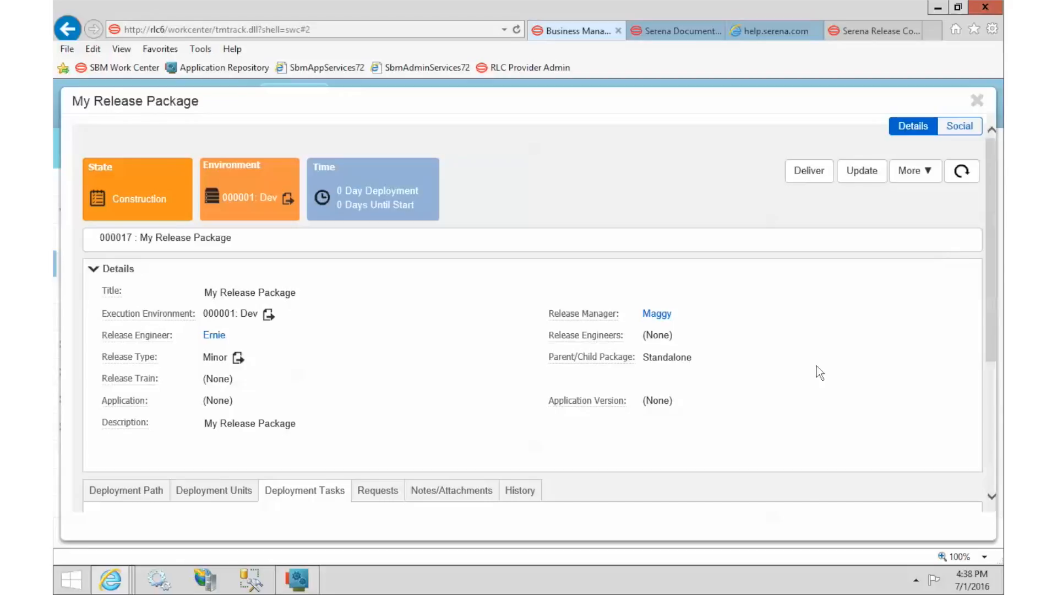
Step: Open Edit Requests from the package's Requests tab and list the request types to add
{"action": "scroll", "coordinate": [817, 365], "scroll_direction": "down", "scroll_amount": 4}
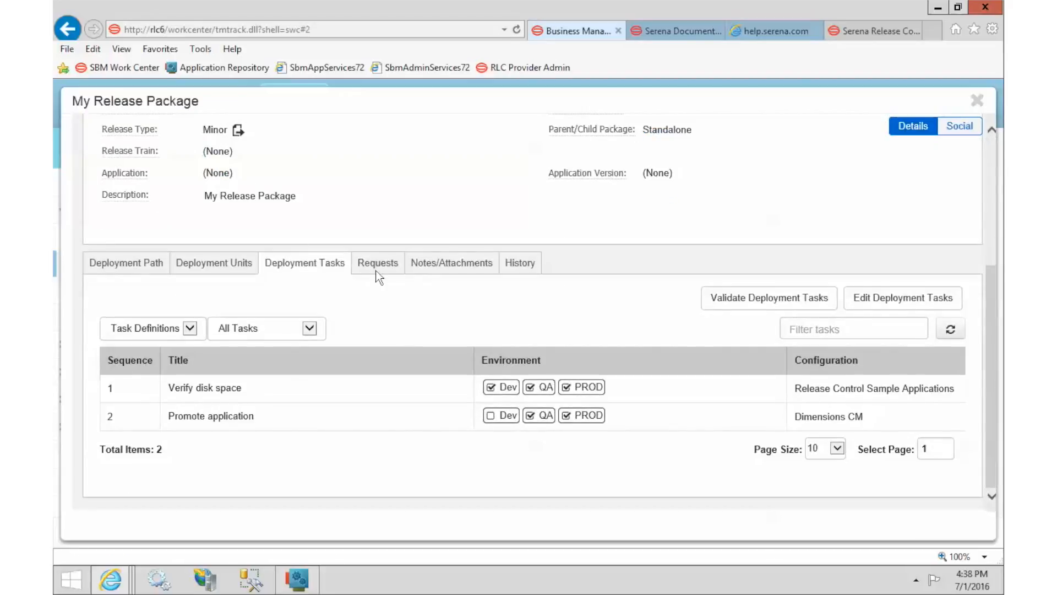
{"action": "left_click", "coordinate": [377, 263]}
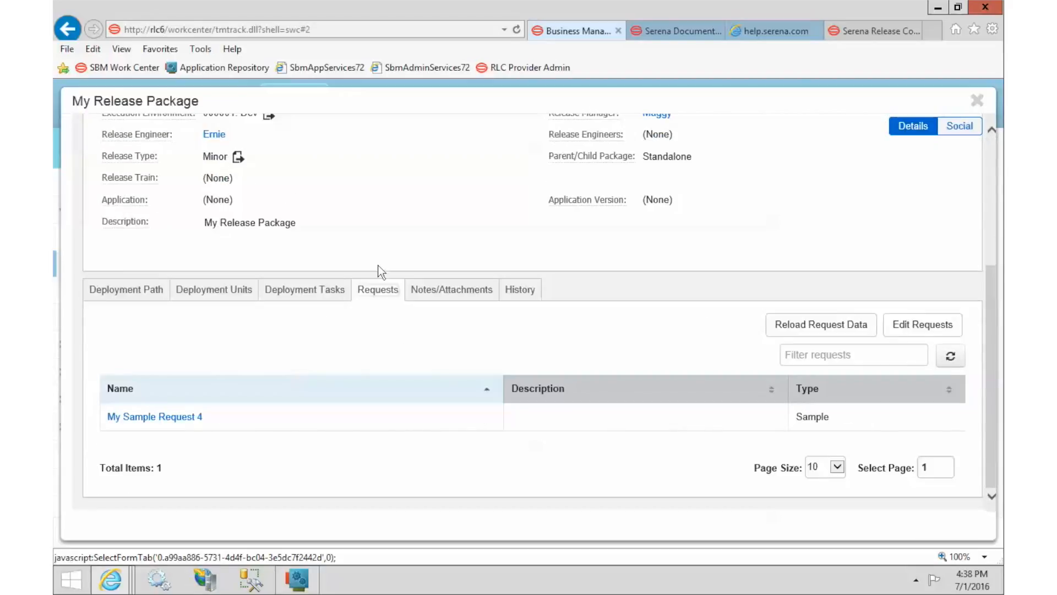
{"action": "left_click", "coordinate": [928, 327]}
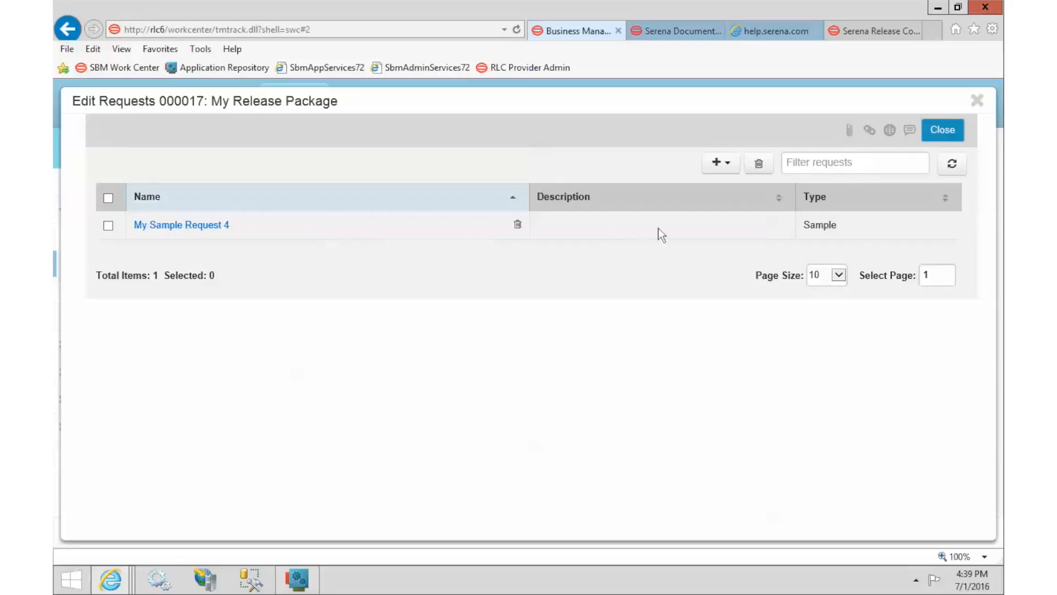
{"action": "left_click", "coordinate": [722, 163]}
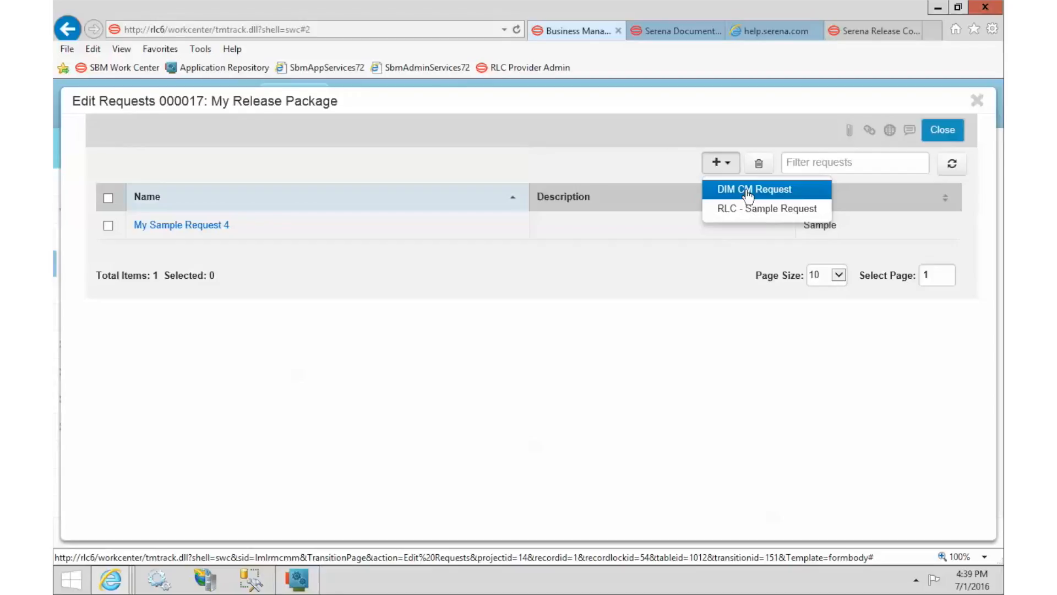
Step: Find the DIM CM requests for product QLARIUS
{"action": "left_click", "coordinate": [748, 190]}
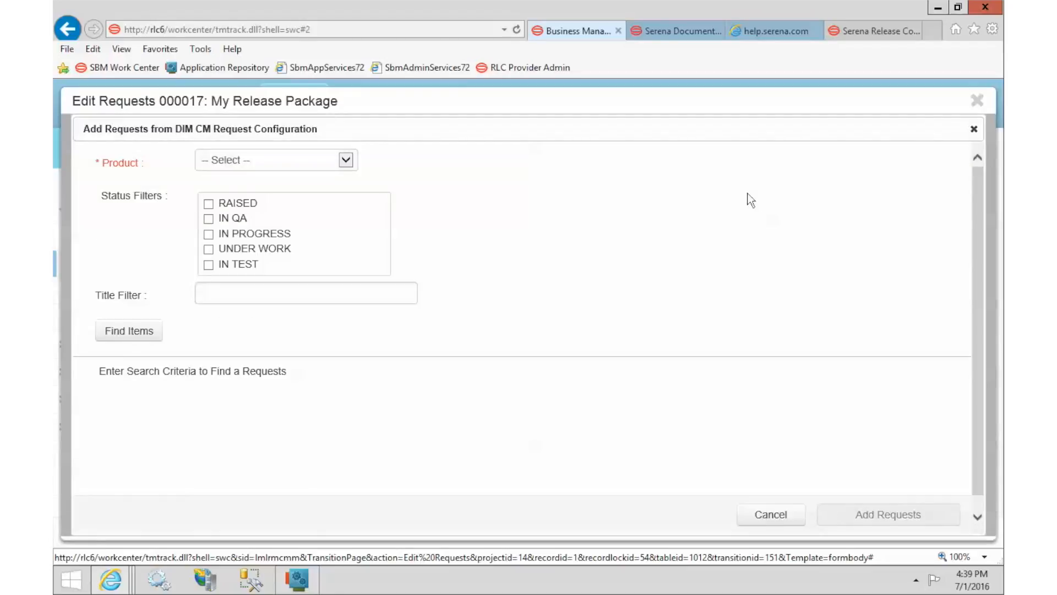
{"action": "left_click", "coordinate": [247, 165]}
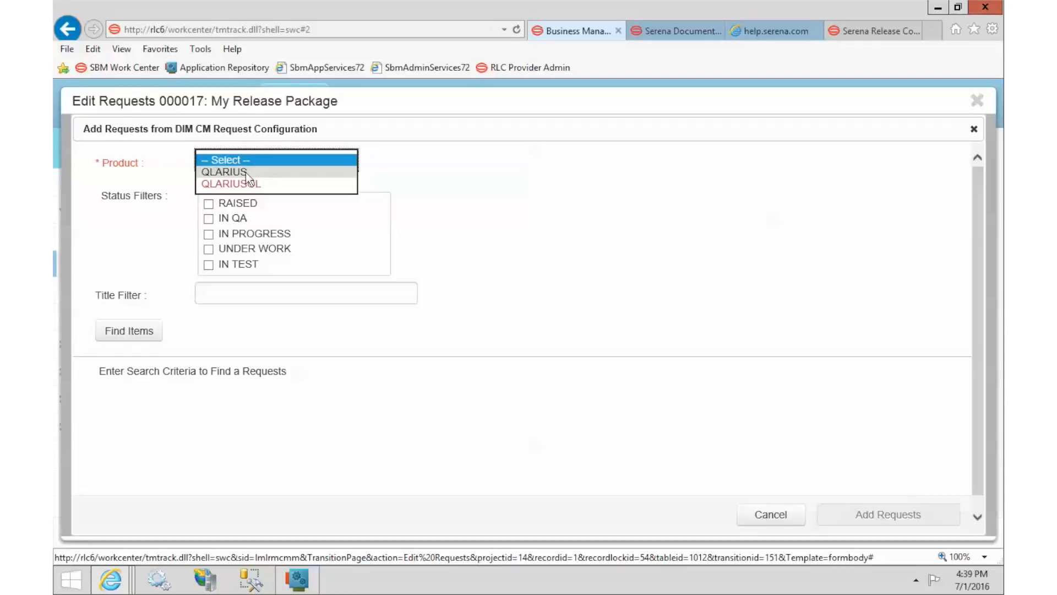
{"action": "left_click", "coordinate": [246, 173]}
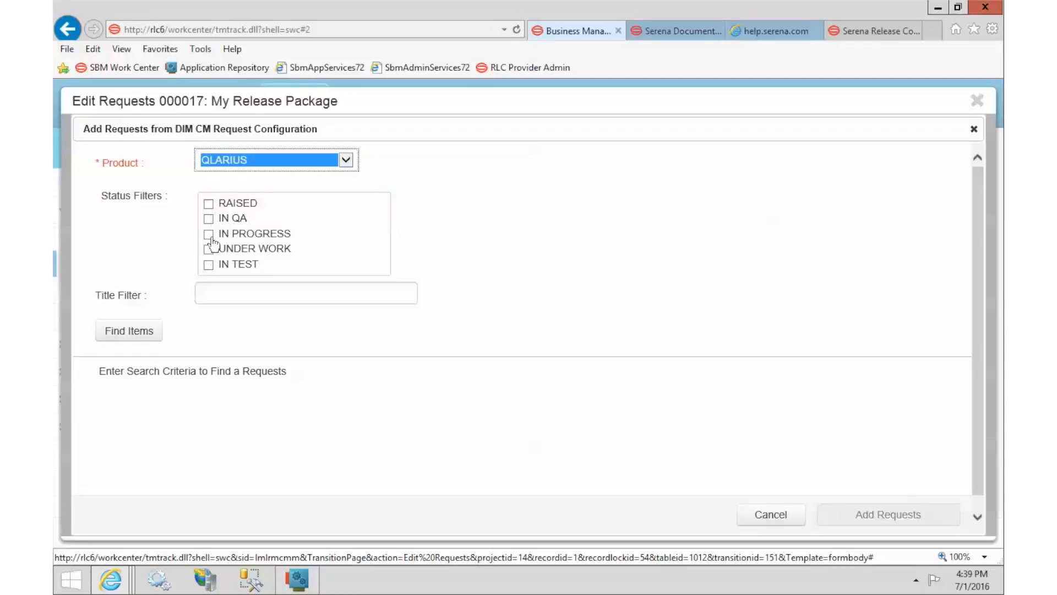
{"action": "left_click", "coordinate": [114, 333]}
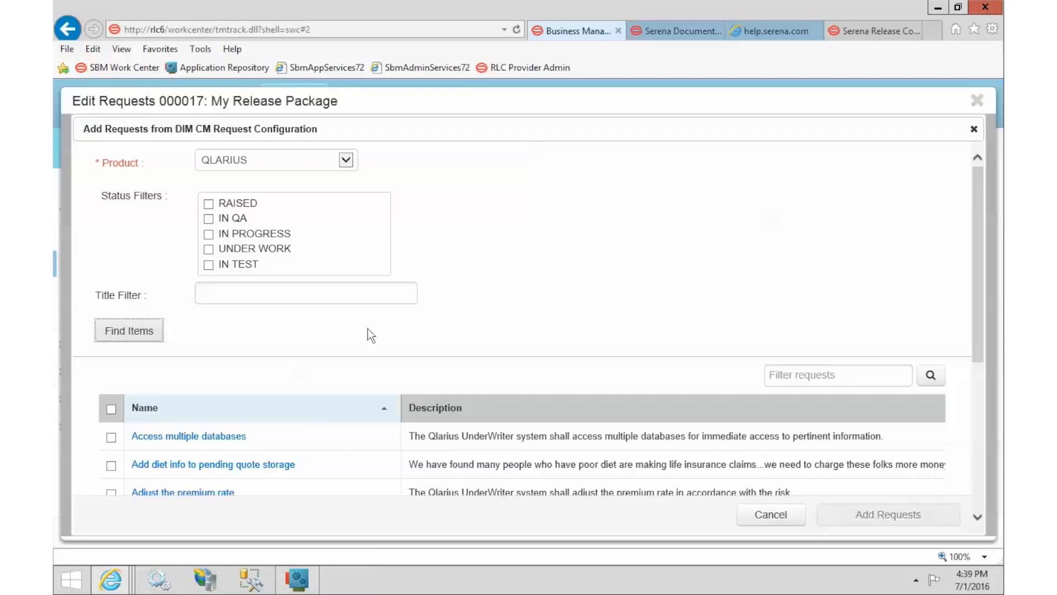
{"action": "scroll", "coordinate": [589, 274], "scroll_direction": "down", "scroll_amount": 5}
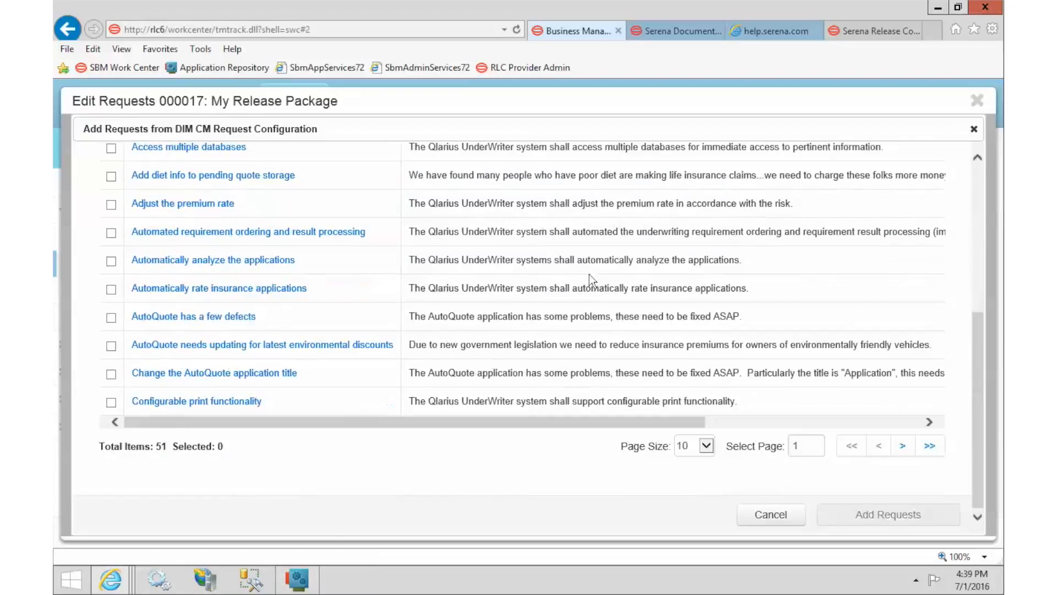
{"action": "scroll", "coordinate": [589, 274], "scroll_direction": "up", "scroll_amount": 3}
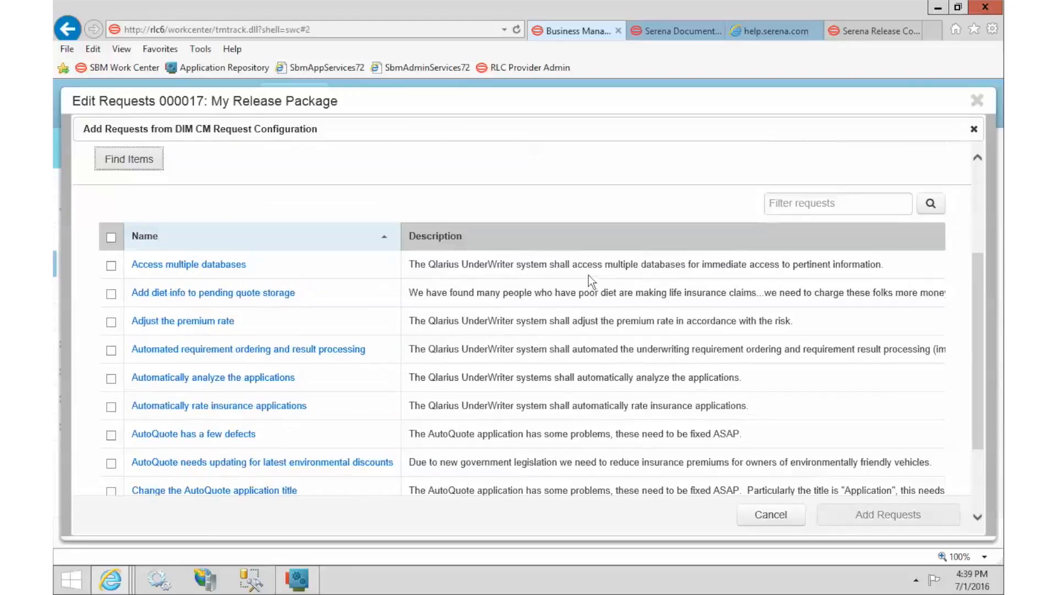
Step: Add 'Add diet info to pending quote storage', 'Adjust the premium rate' and 'Automated requirement ordering and result processing' to the package
{"action": "left_click", "coordinate": [111, 294]}
{"action": "left_click", "coordinate": [111, 322]}
{"action": "left_click", "coordinate": [111, 350]}
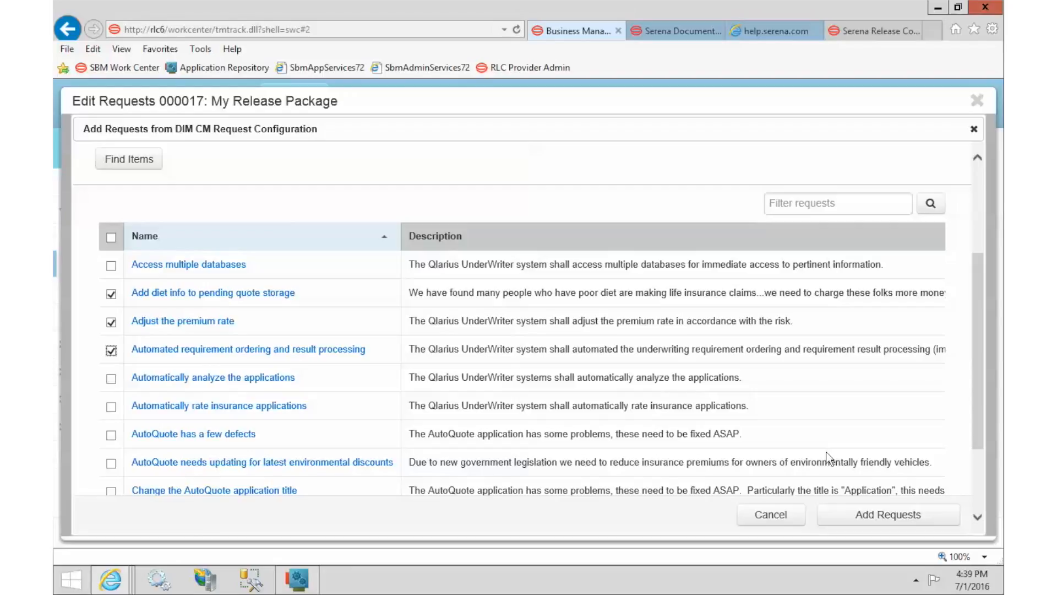
{"action": "left_click", "coordinate": [896, 516]}
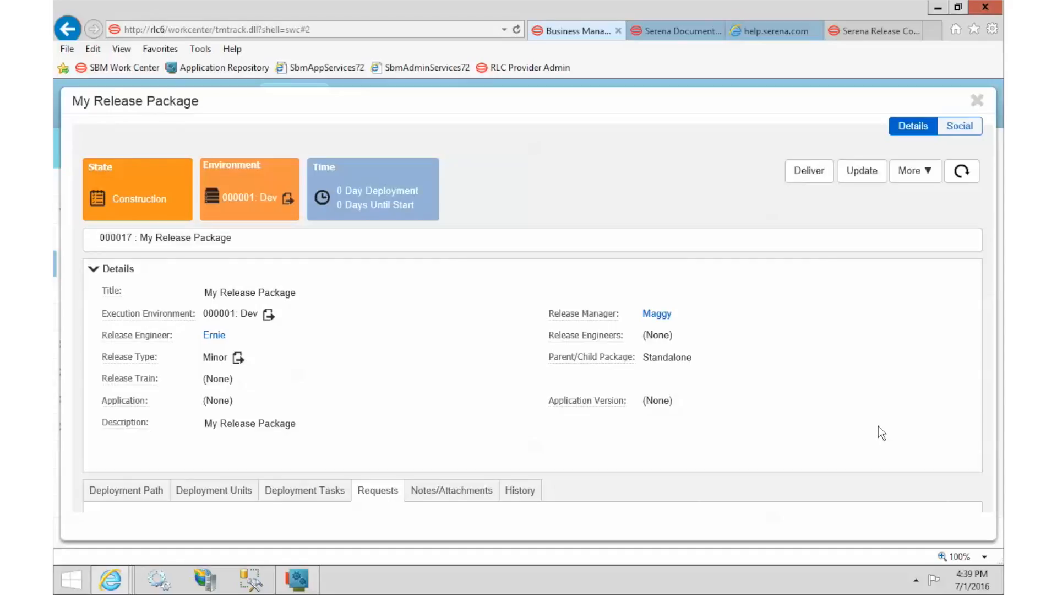
{"action": "scroll", "coordinate": [877, 426], "scroll_direction": "down", "scroll_amount": 3}
{"action": "scroll", "coordinate": [879, 428], "scroll_direction": "down", "scroll_amount": 2}
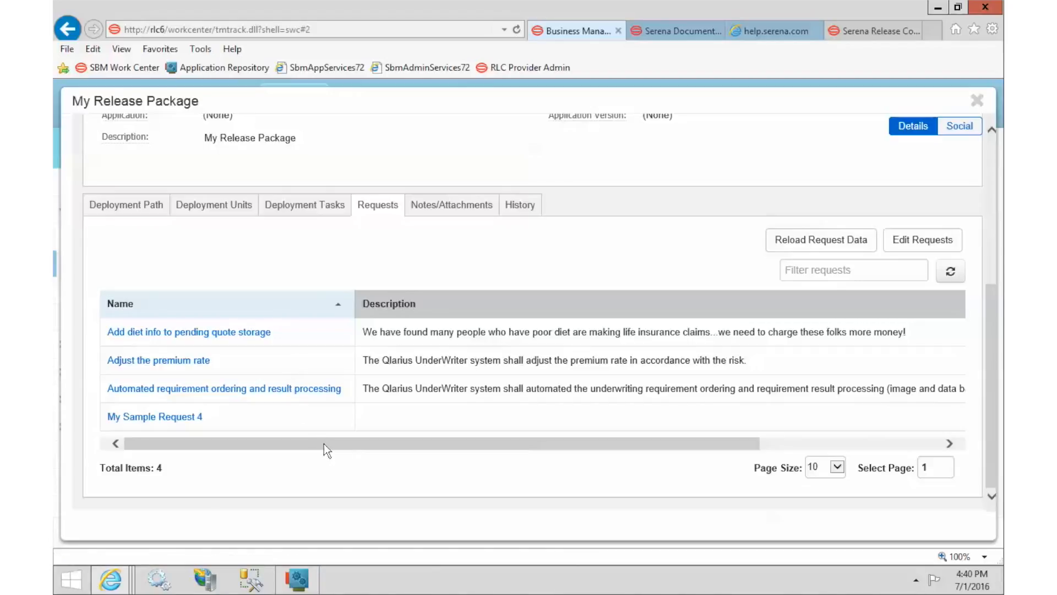
{"action": "scroll", "coordinate": [324, 443], "scroll_direction": "up", "scroll_amount": 5}
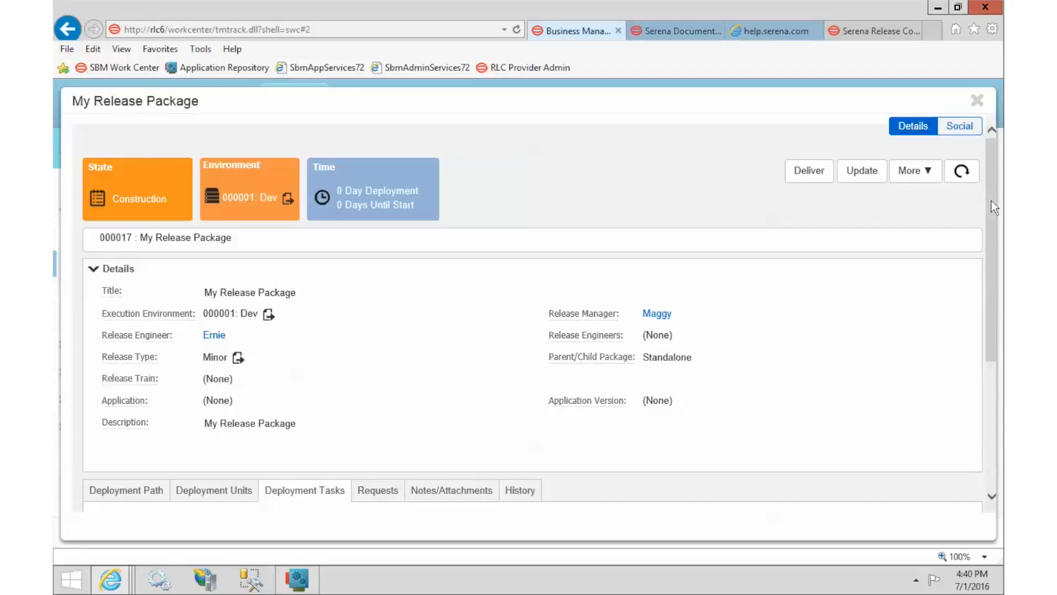
{"action": "left_click_drag", "start_coordinate": [992, 202], "coordinate": [996, 342]}
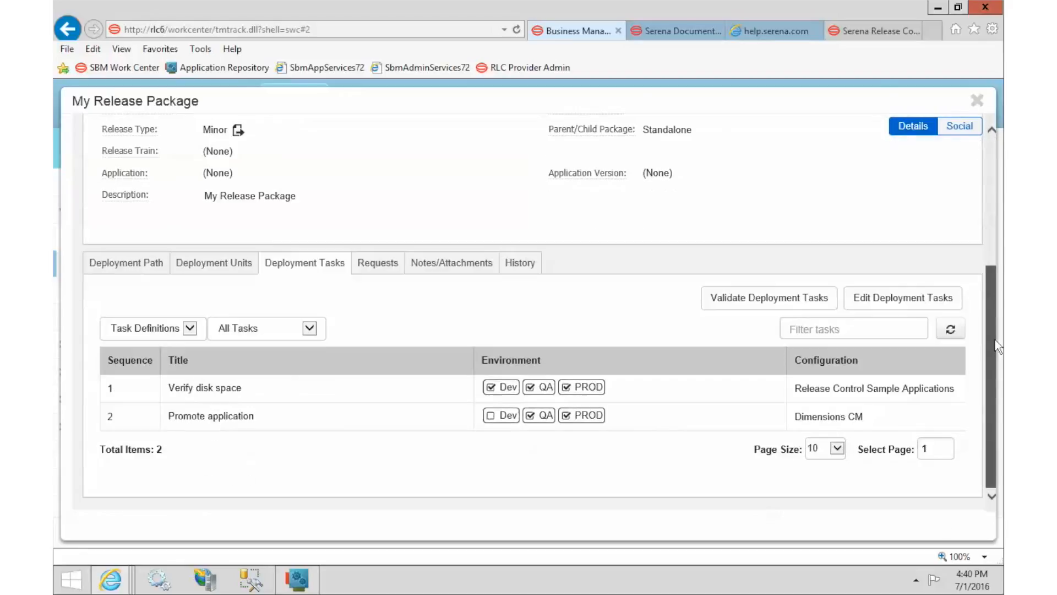